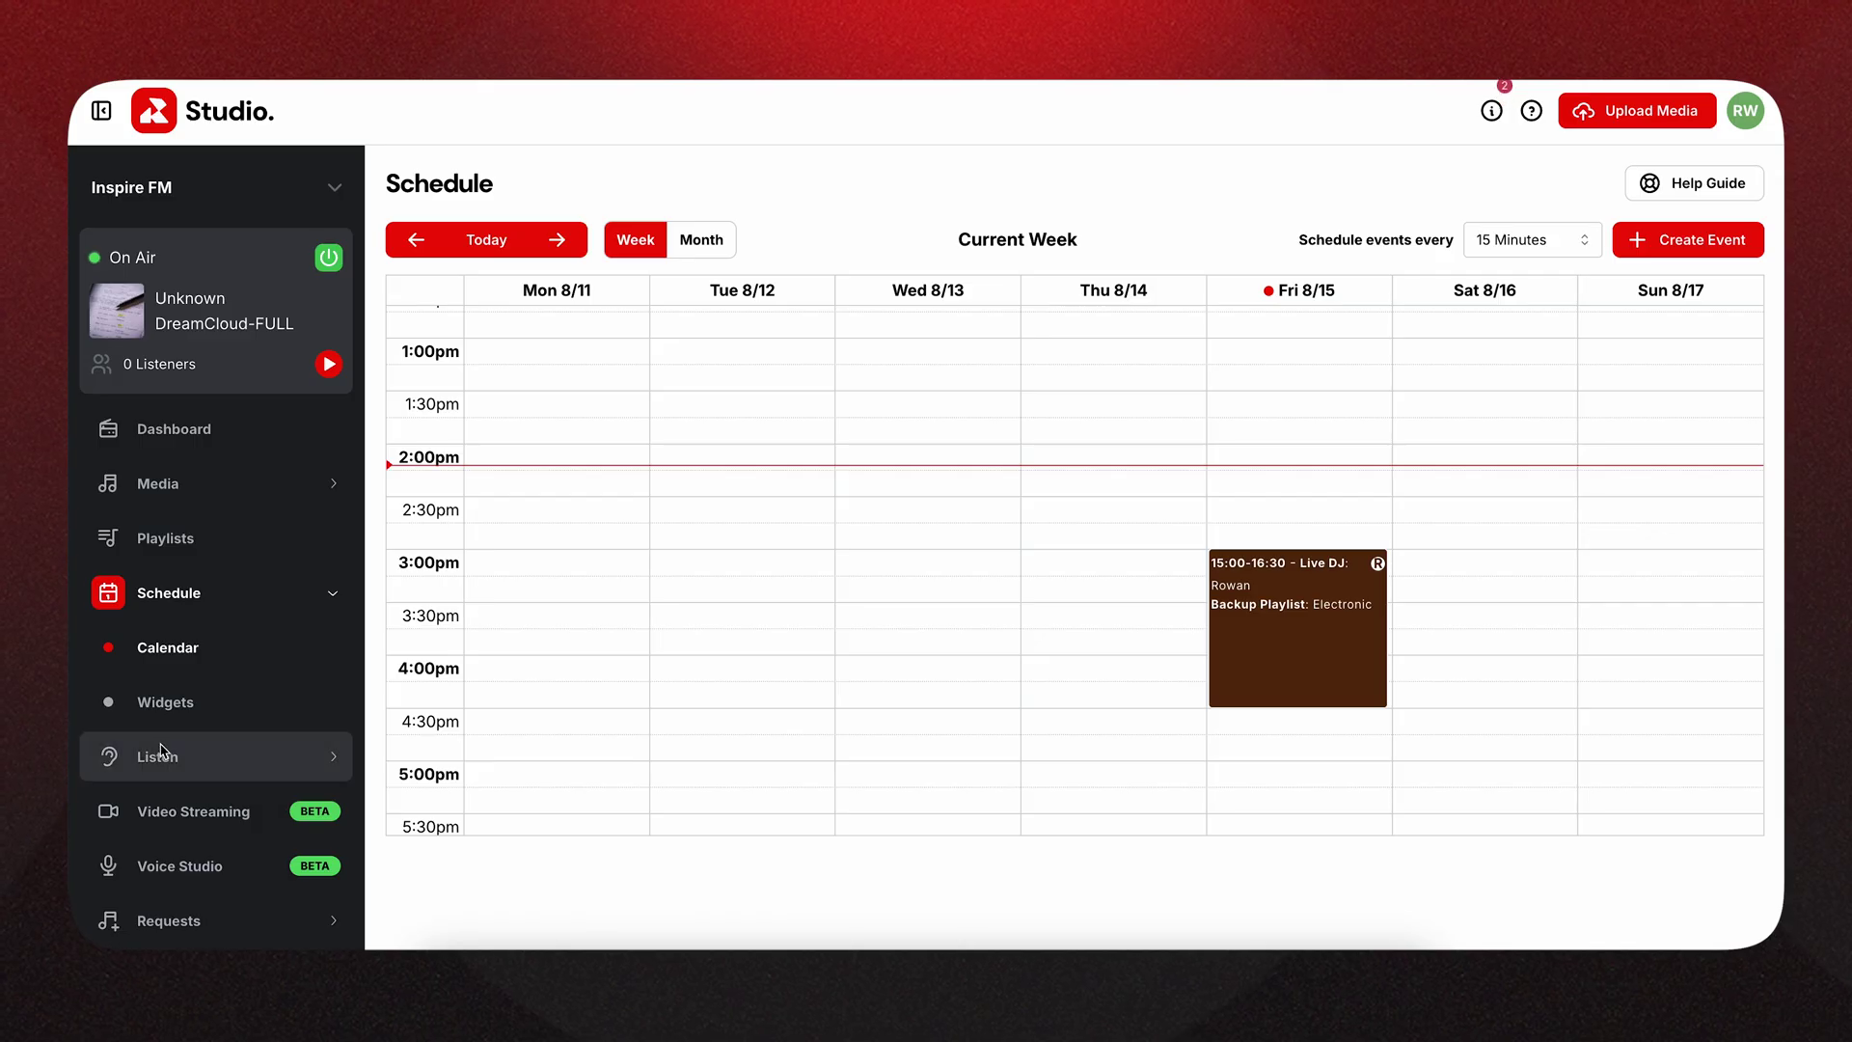
Open Listen Links, then browse VirtualDJ's Music, Jingles and Bleh folders.
click(164, 757)
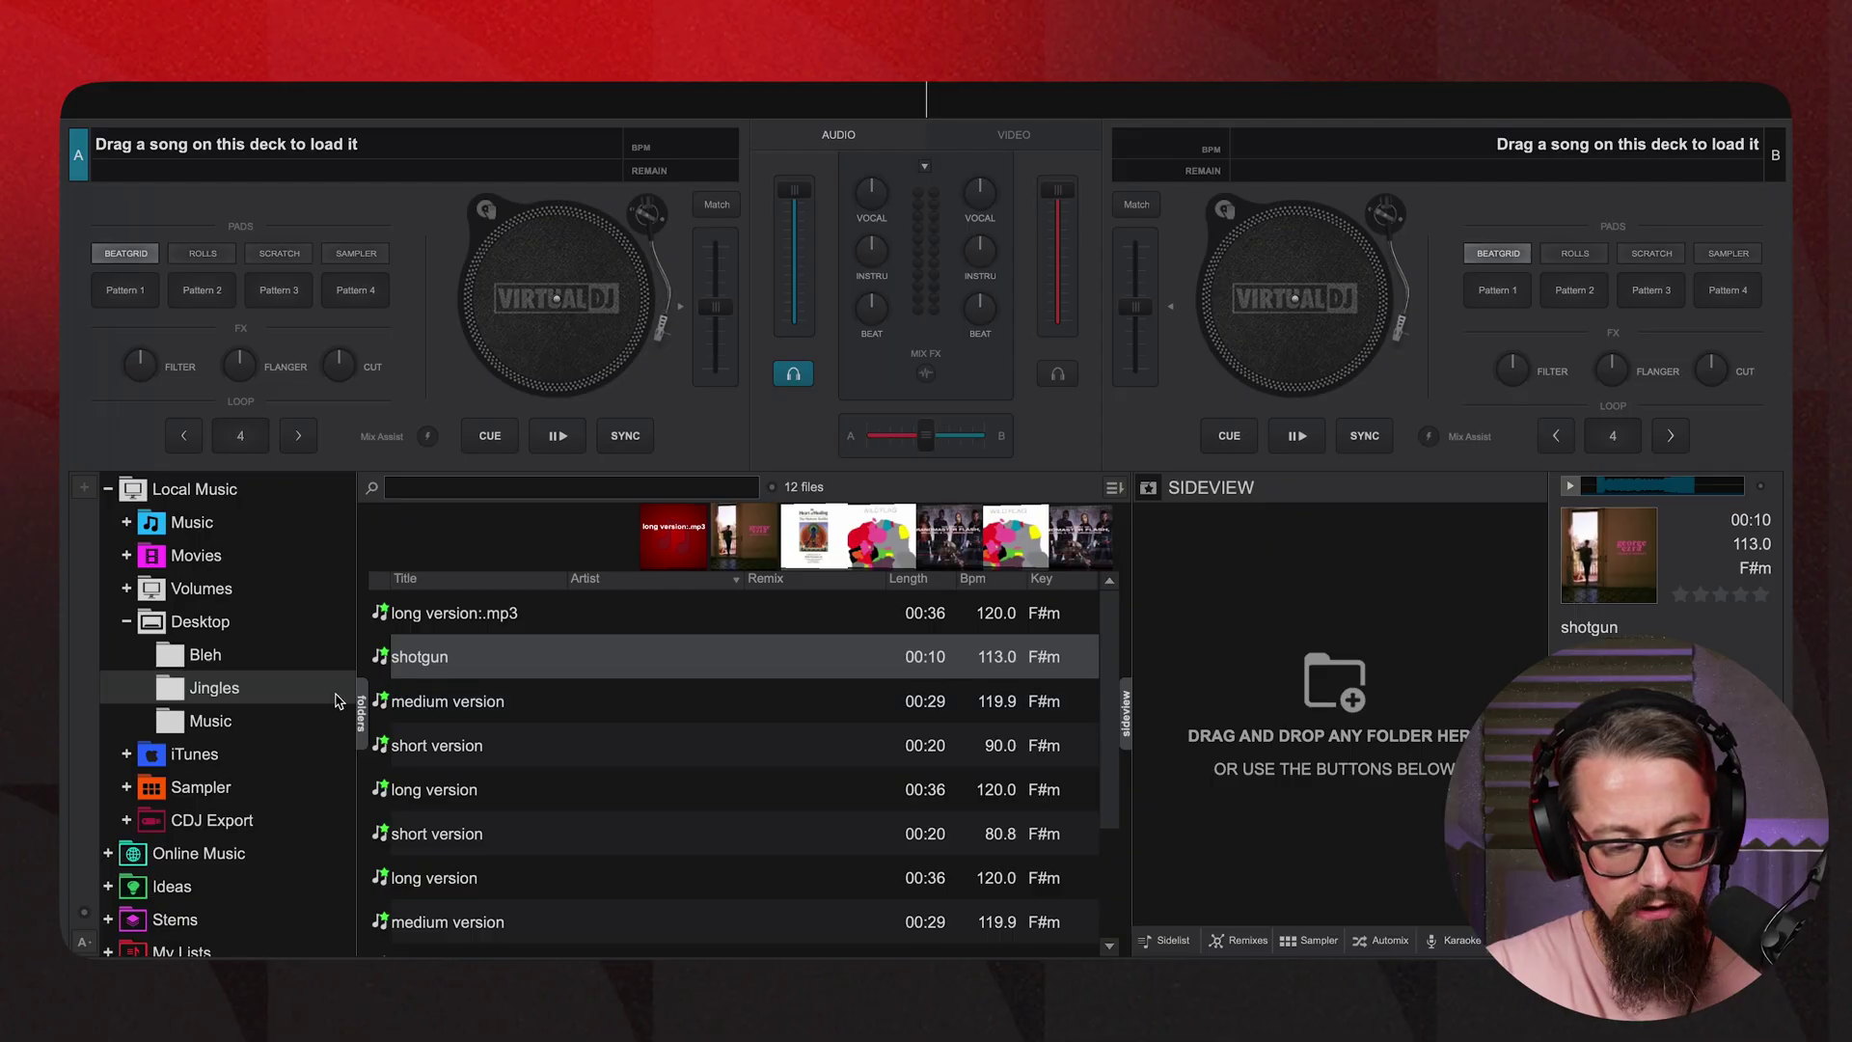
click(271, 723)
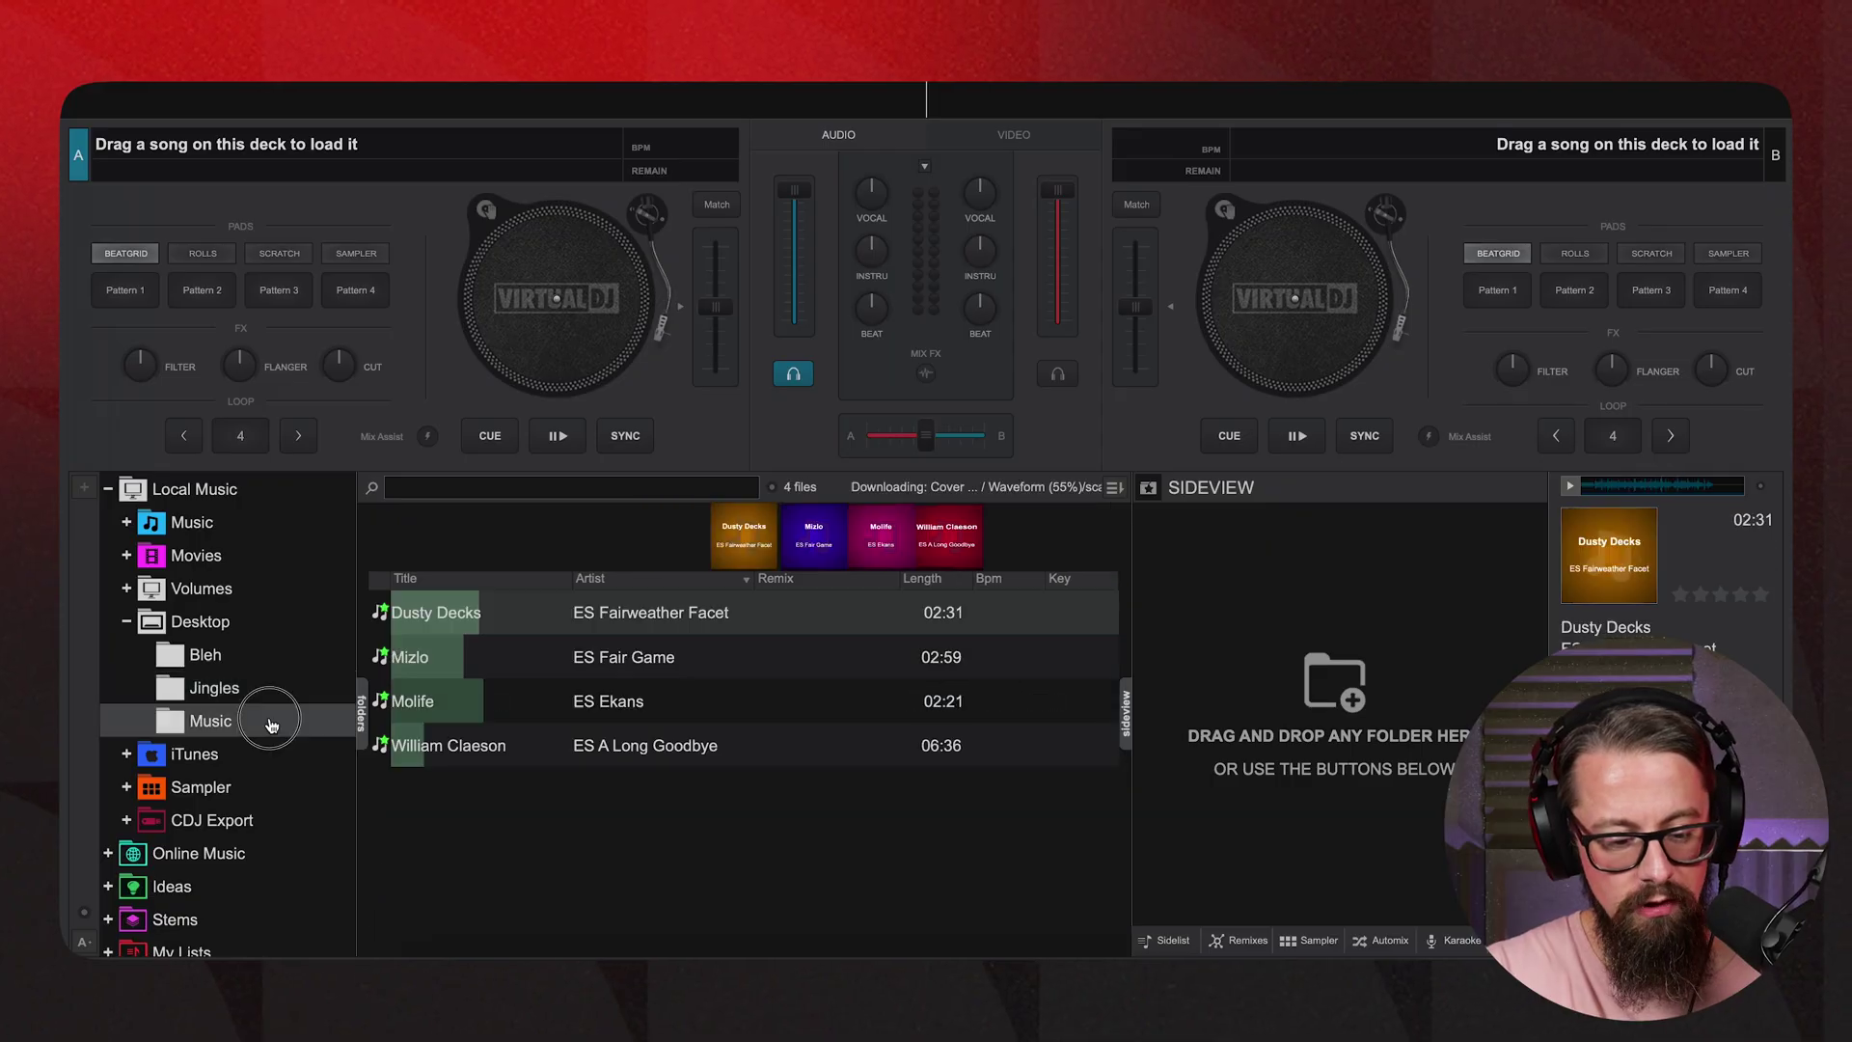
click(241, 690)
click(245, 661)
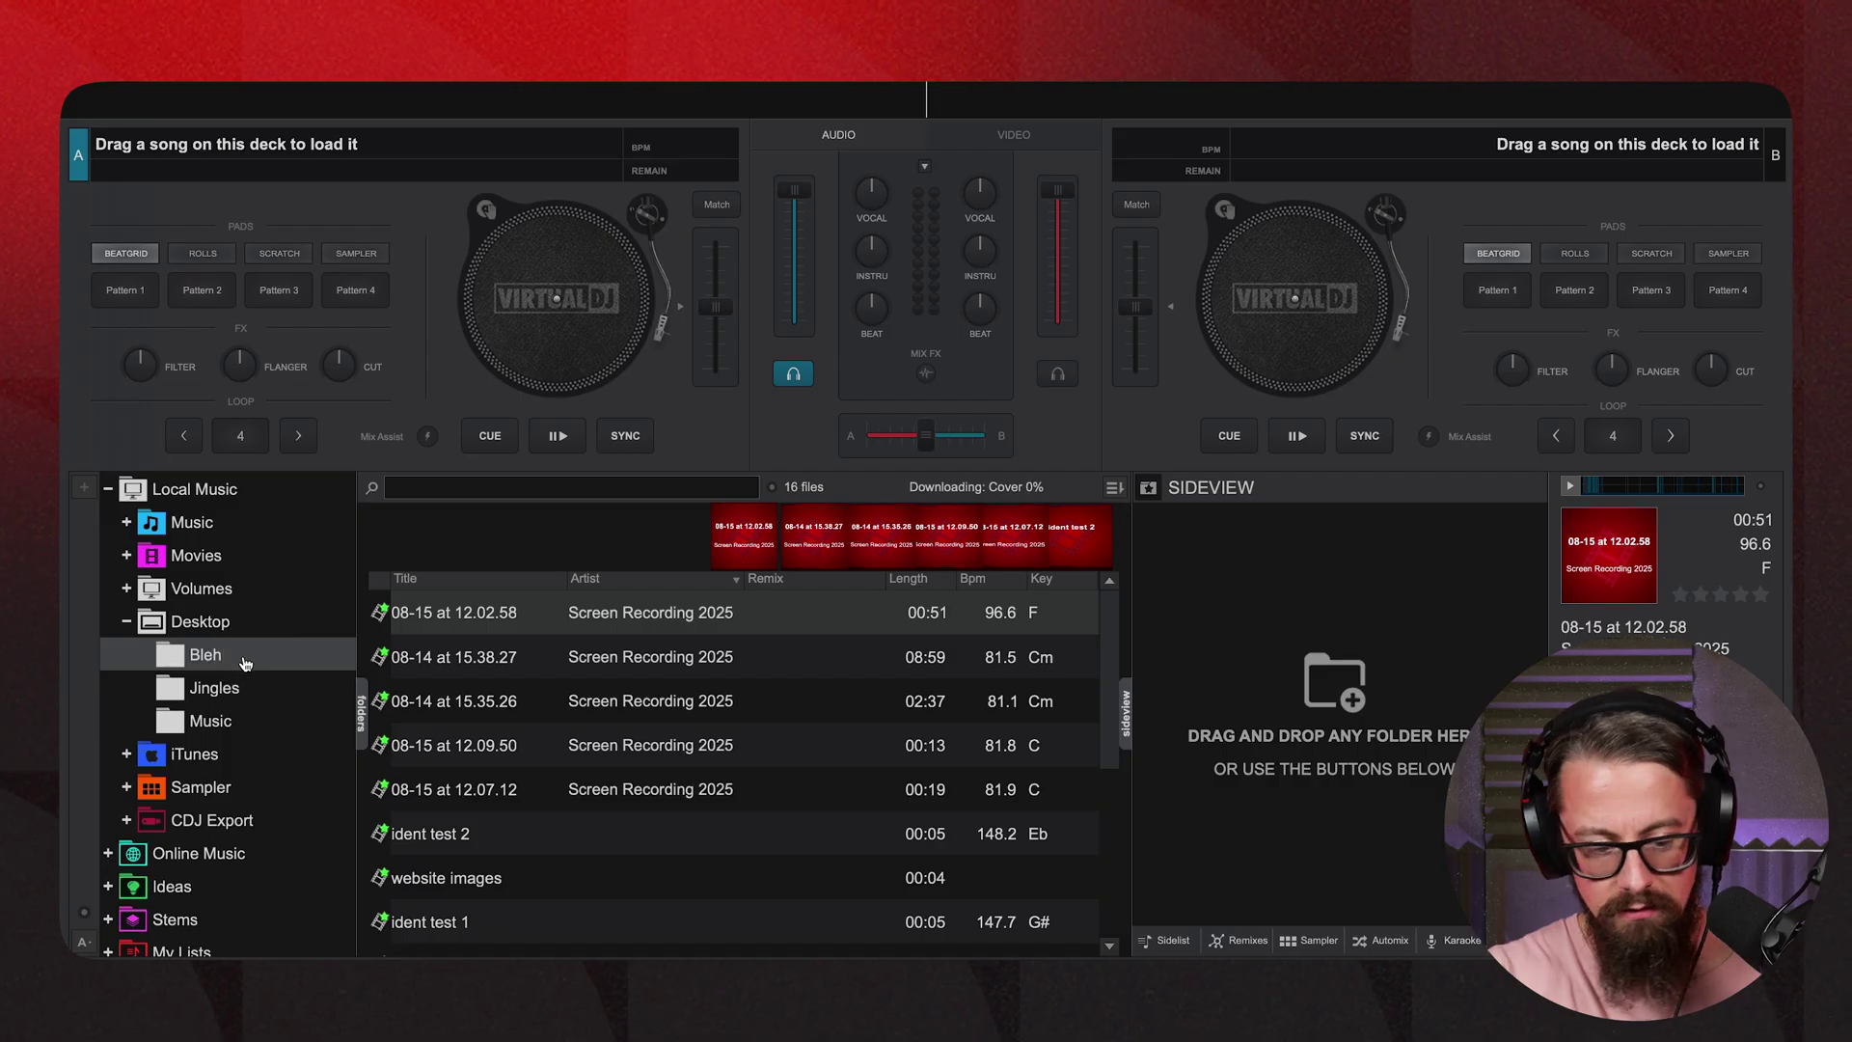
click(237, 733)
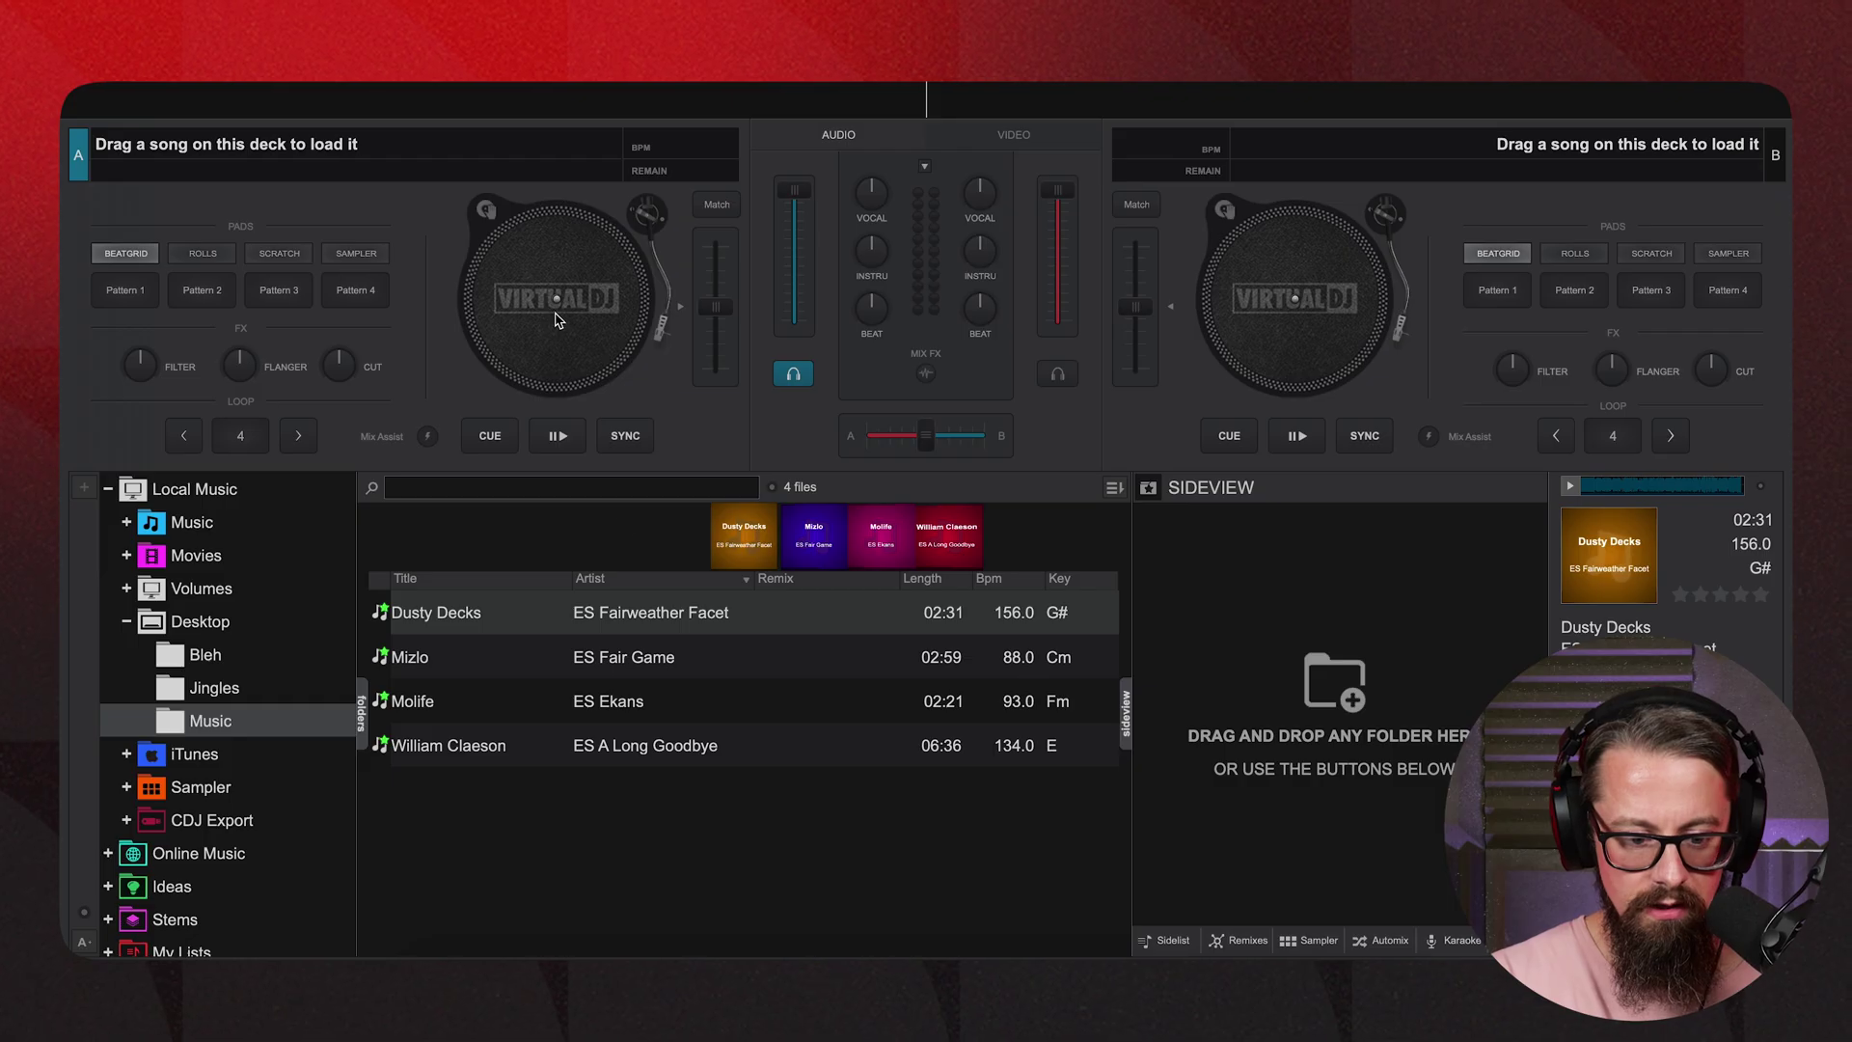
Load Dusty Decks (156 BPM) onto deck A and list the Jingles folder.
click(644, 623)
drag(645, 623, 578, 349)
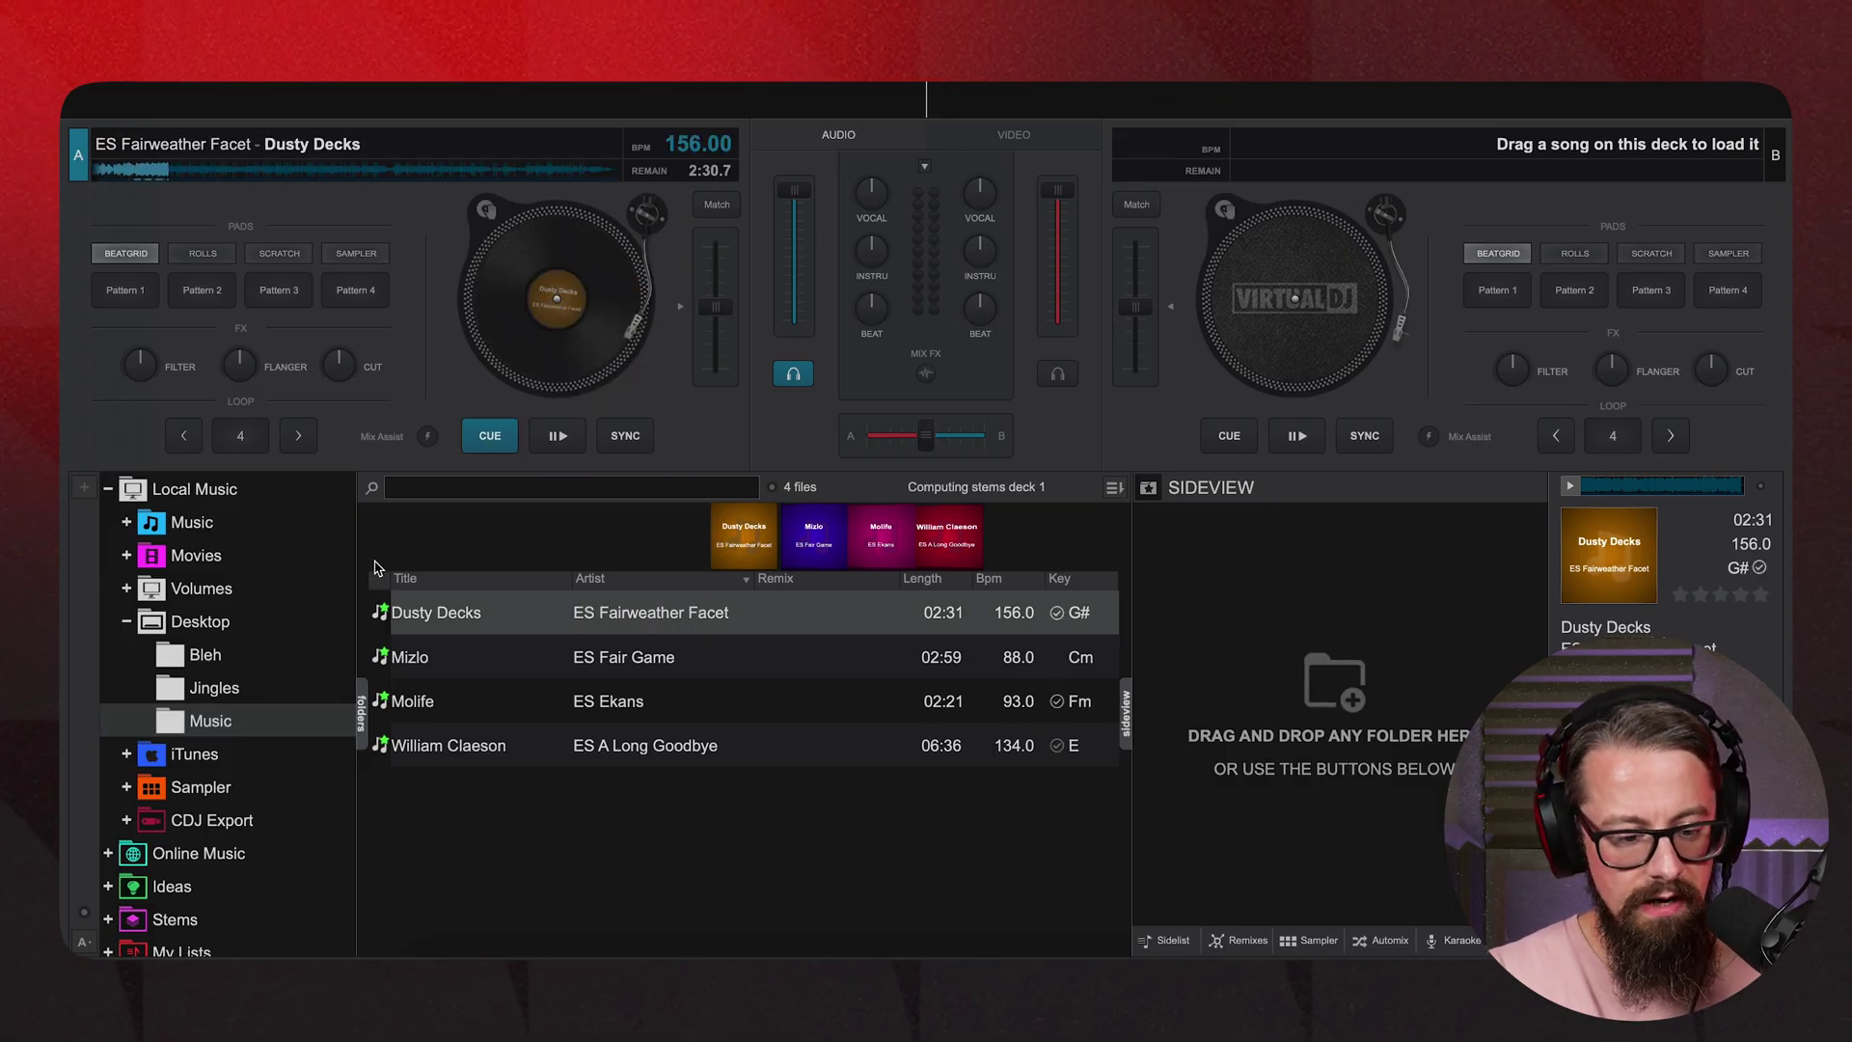
click(223, 688)
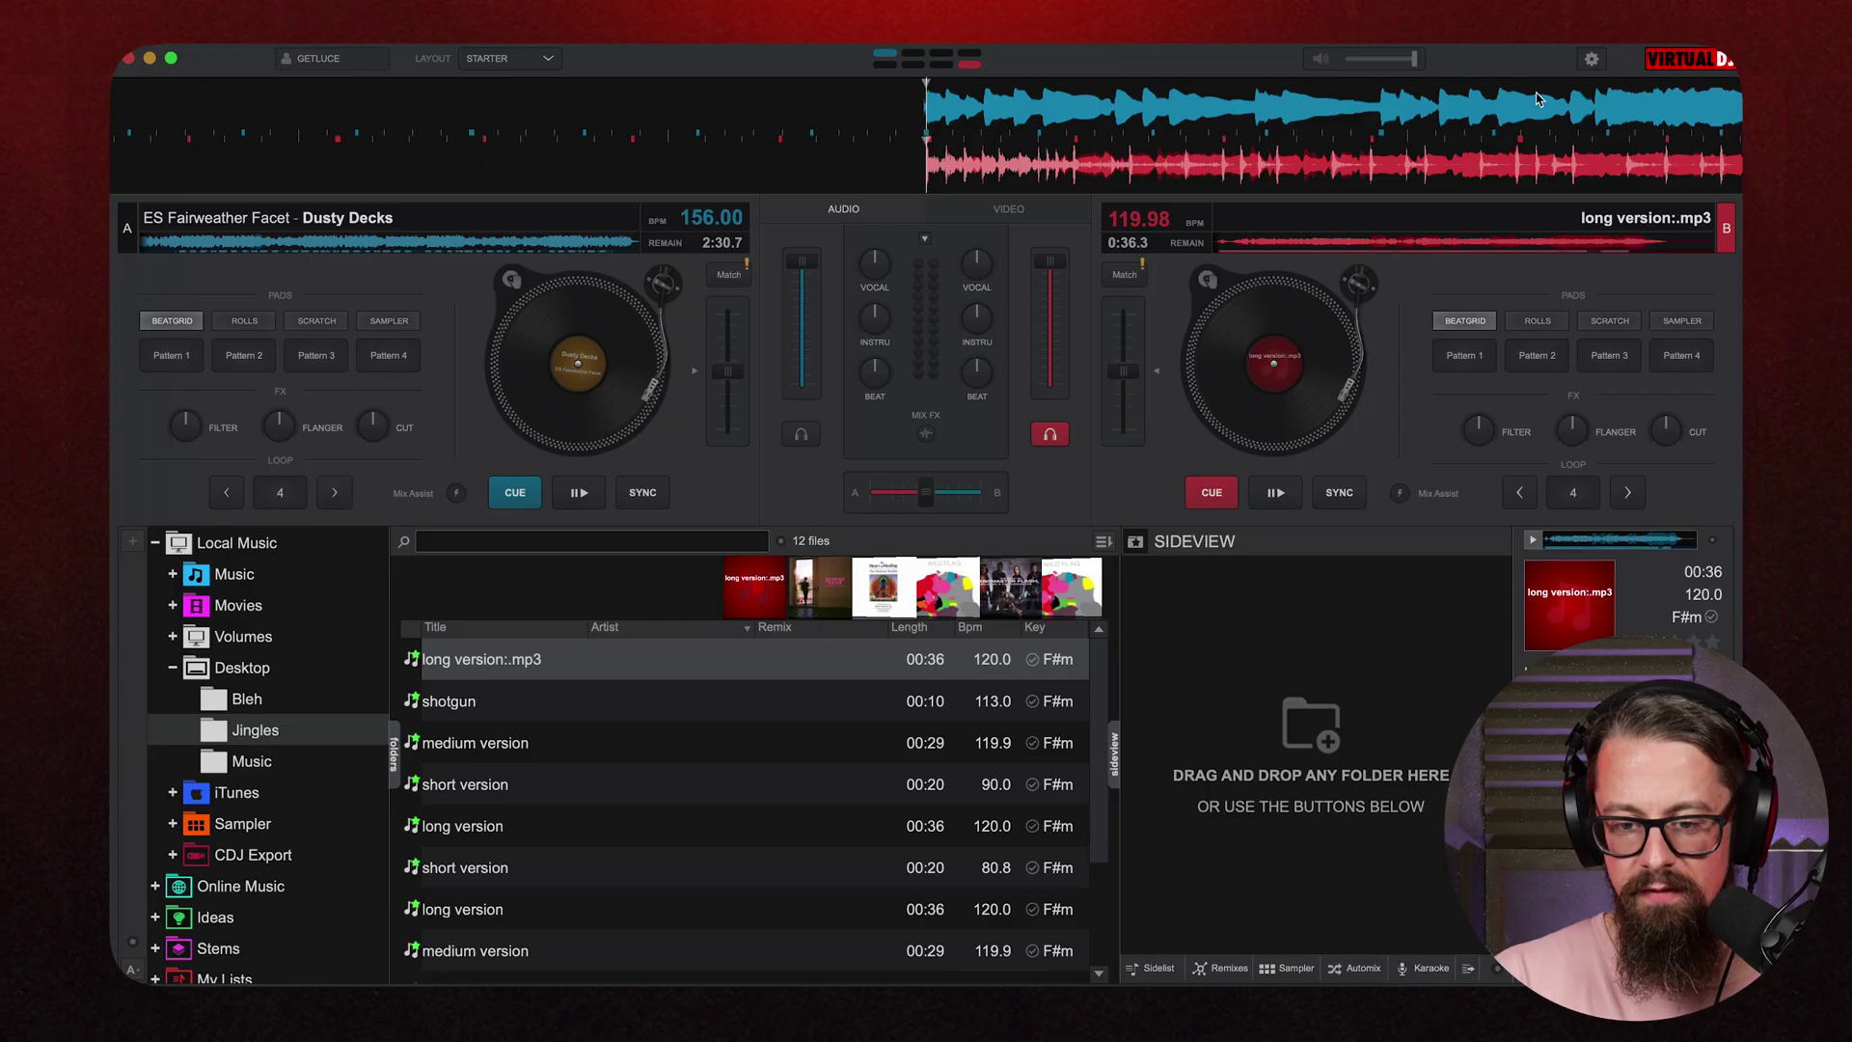
Choose Radio Server as VirtualDJ's broadcast mode in the settings.
click(1583, 62)
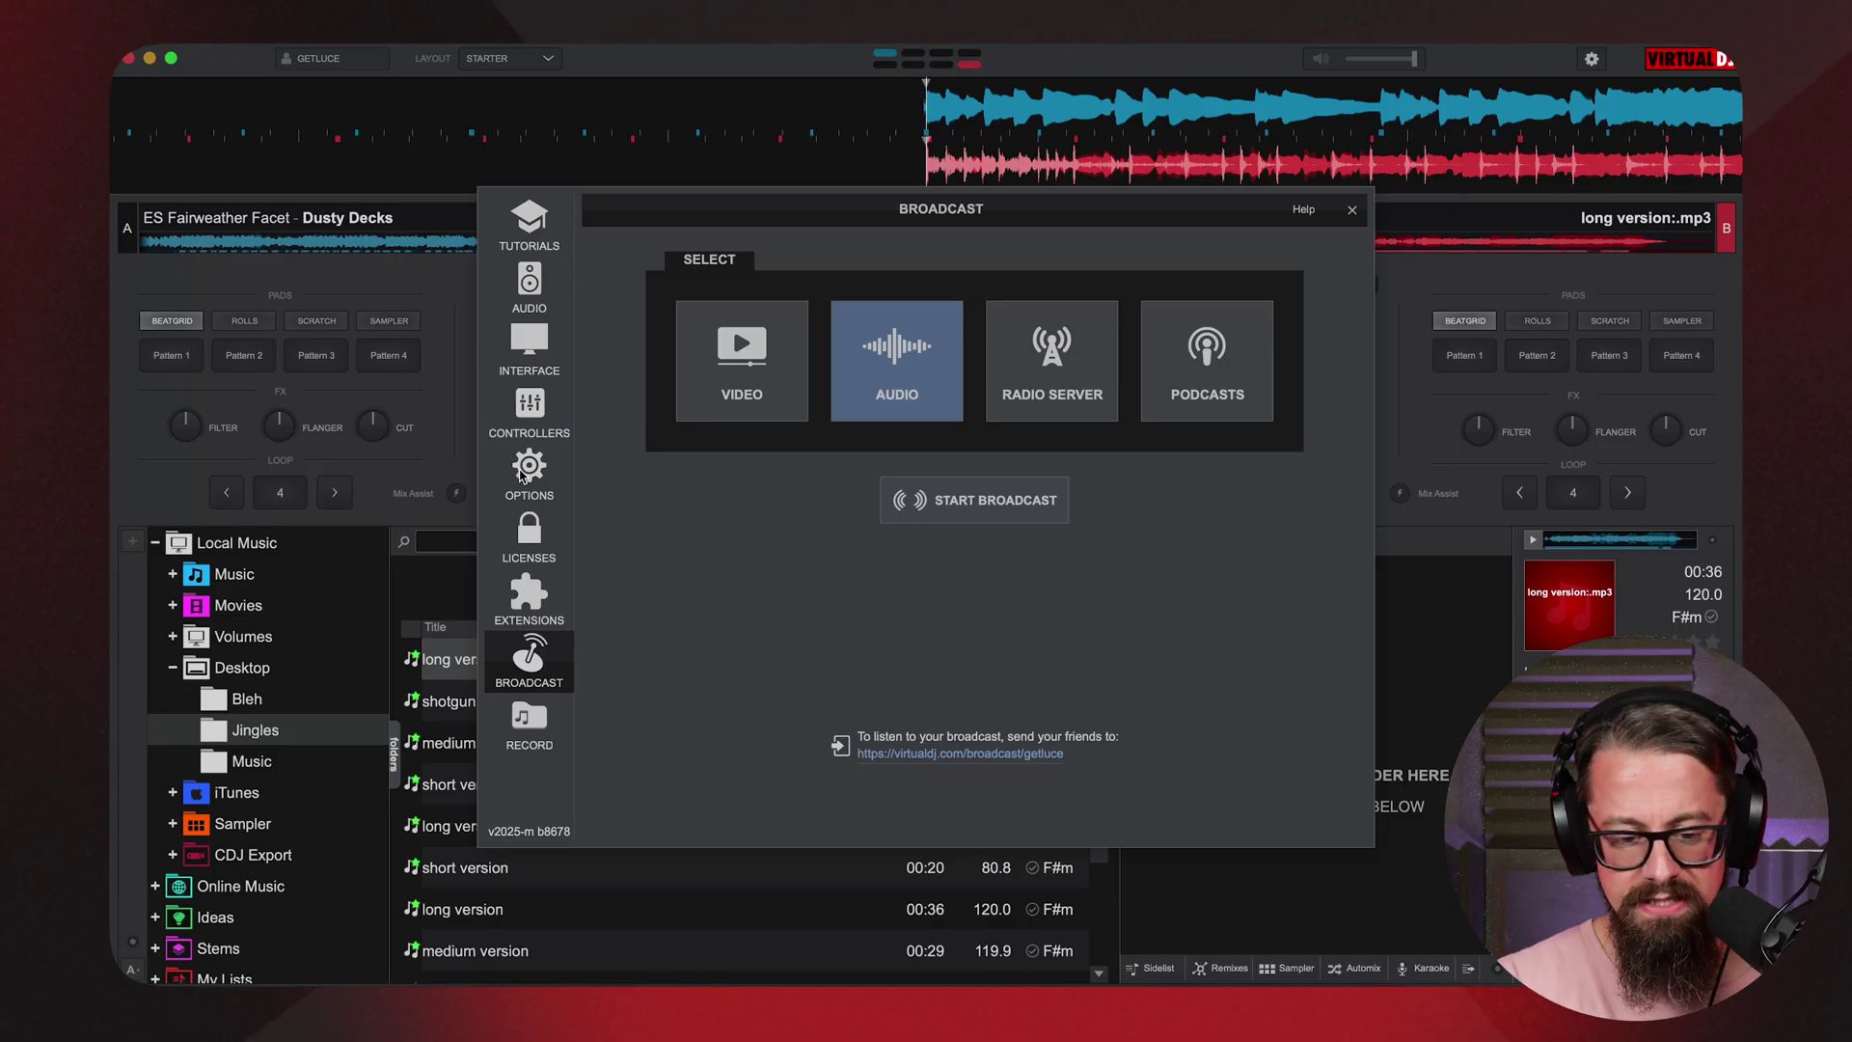
click(1065, 387)
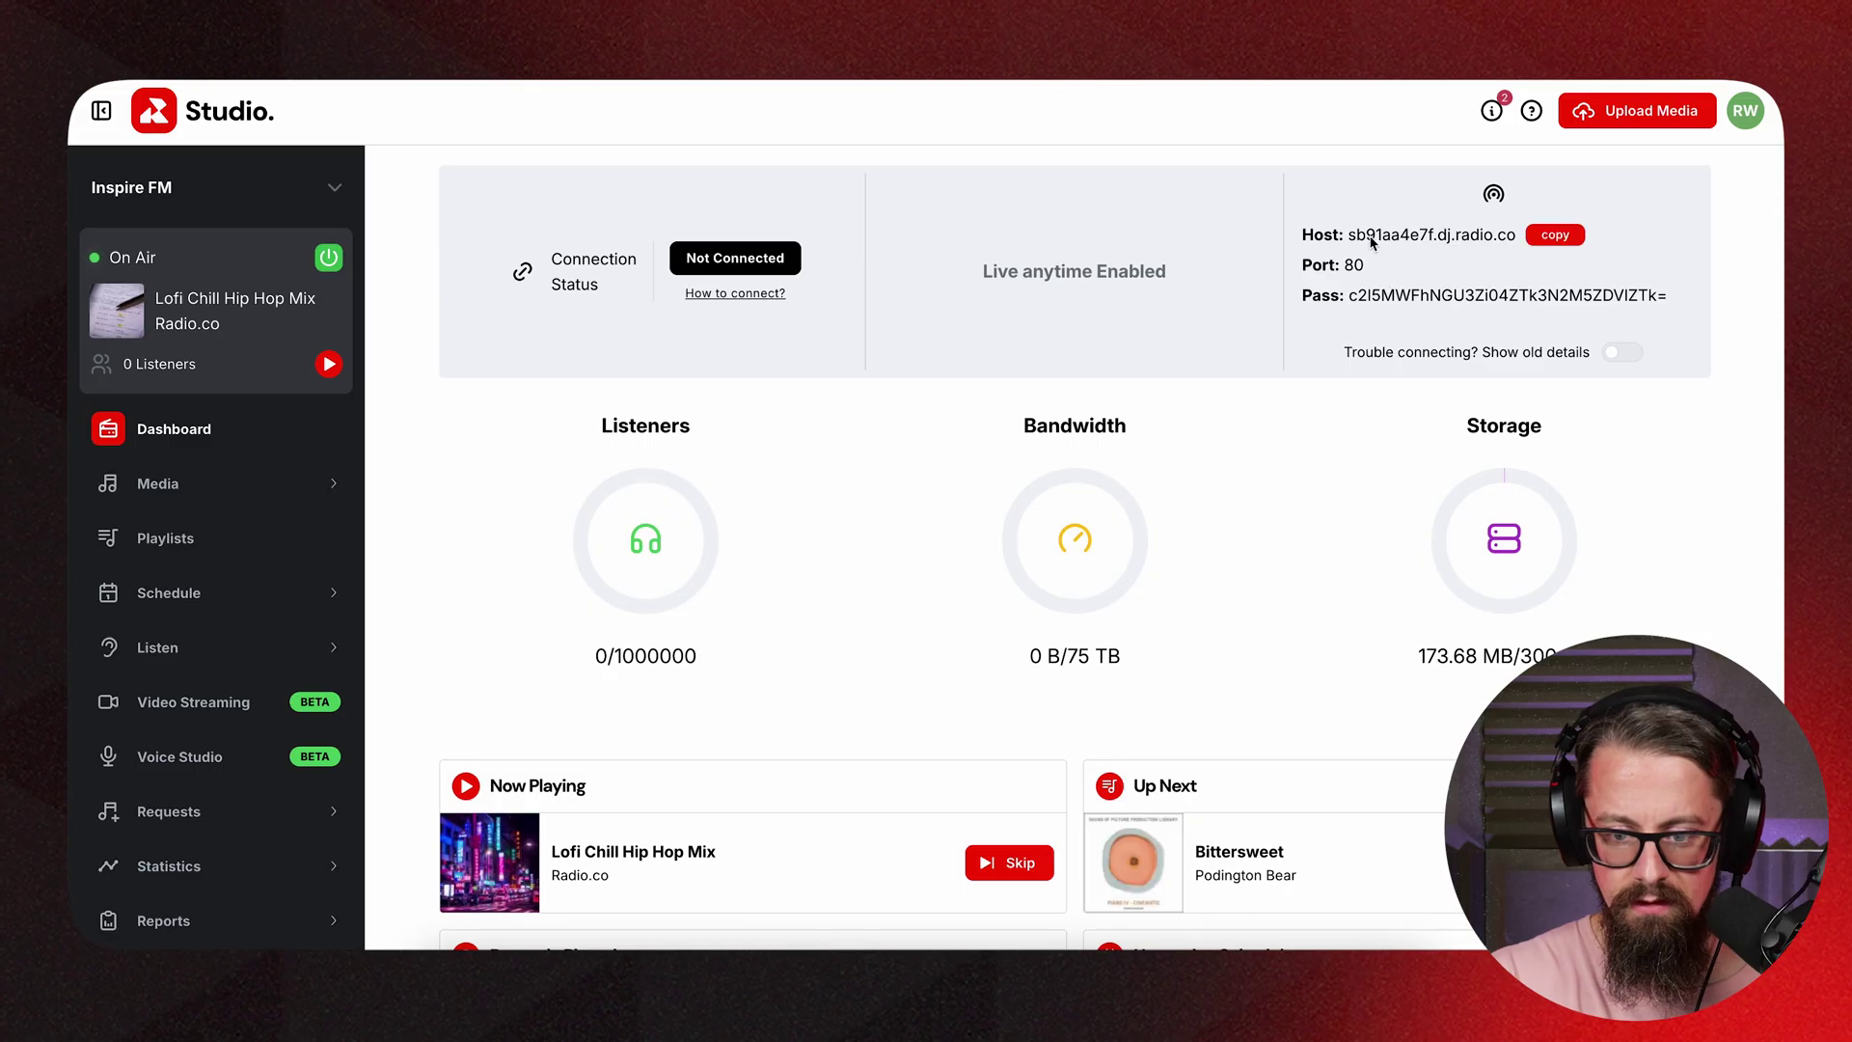
Copy the live DJ host address from the Studio dashboard.
click(1555, 236)
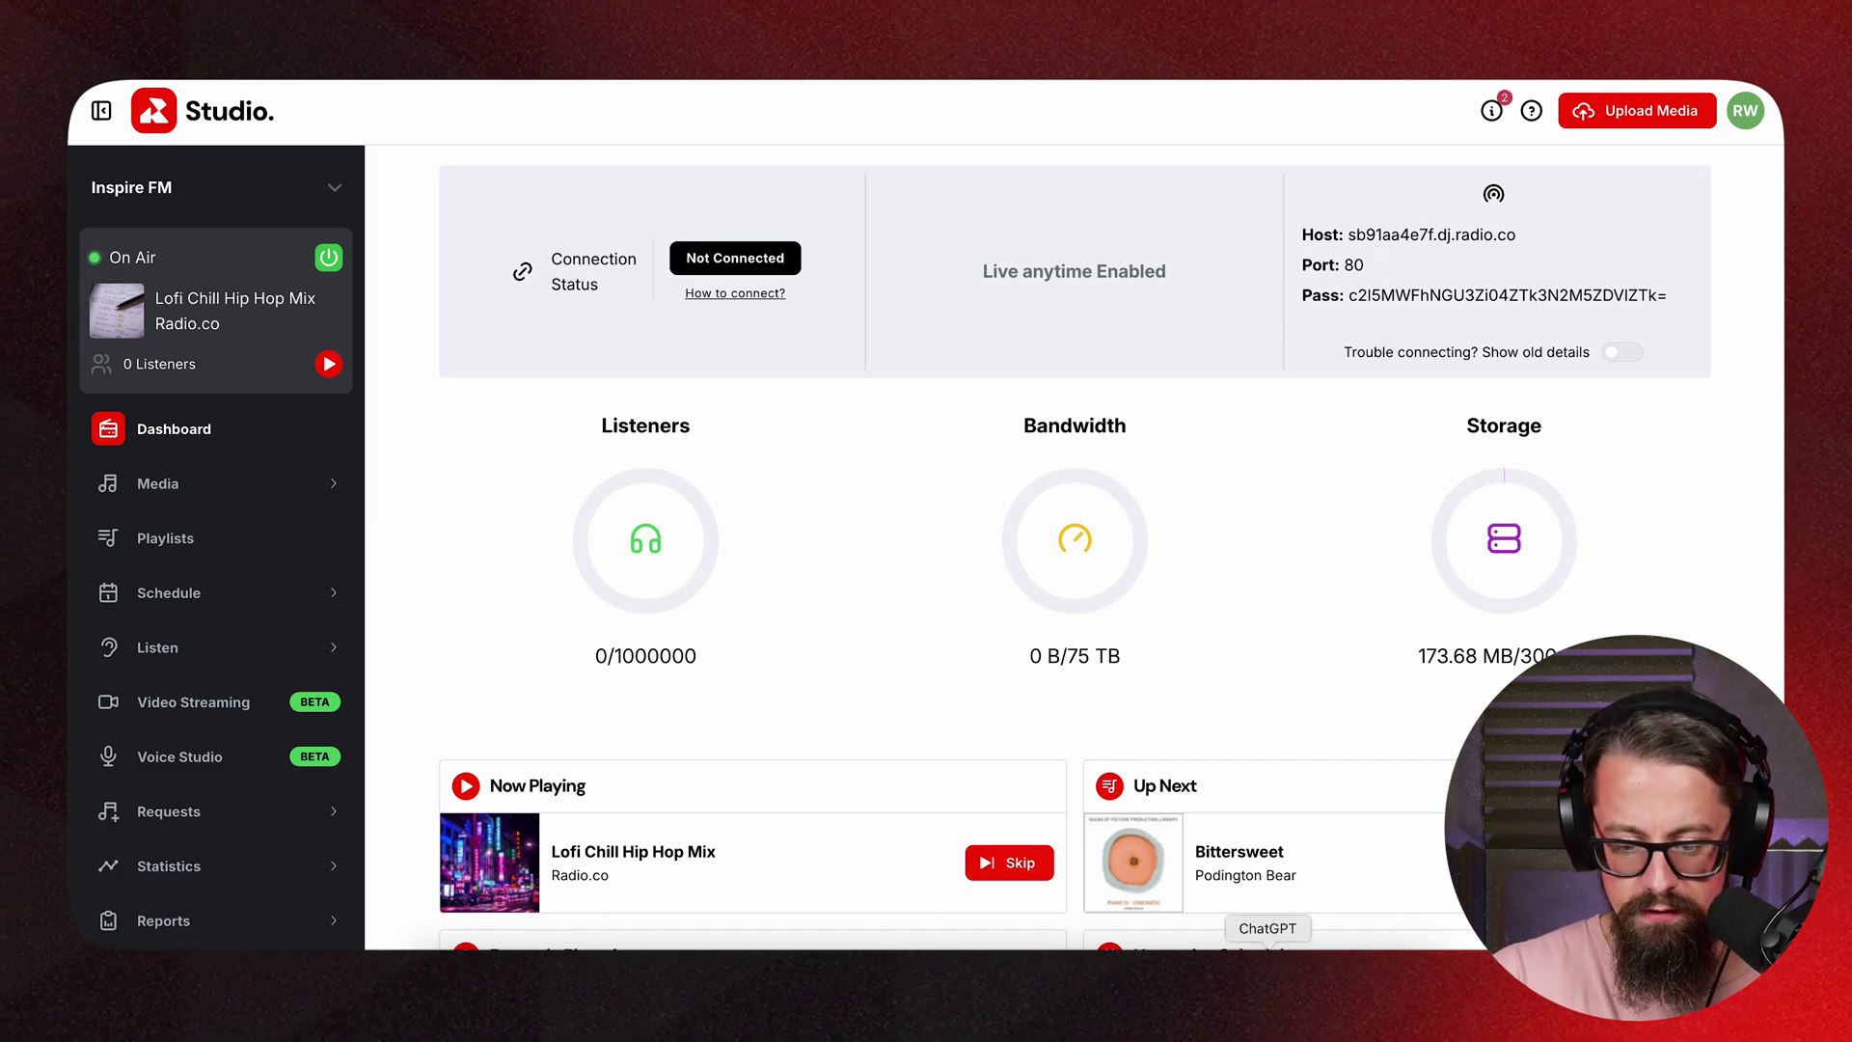
Paste the Radio.co host as the Server URL and set the server port to 80.
click(1322, 975)
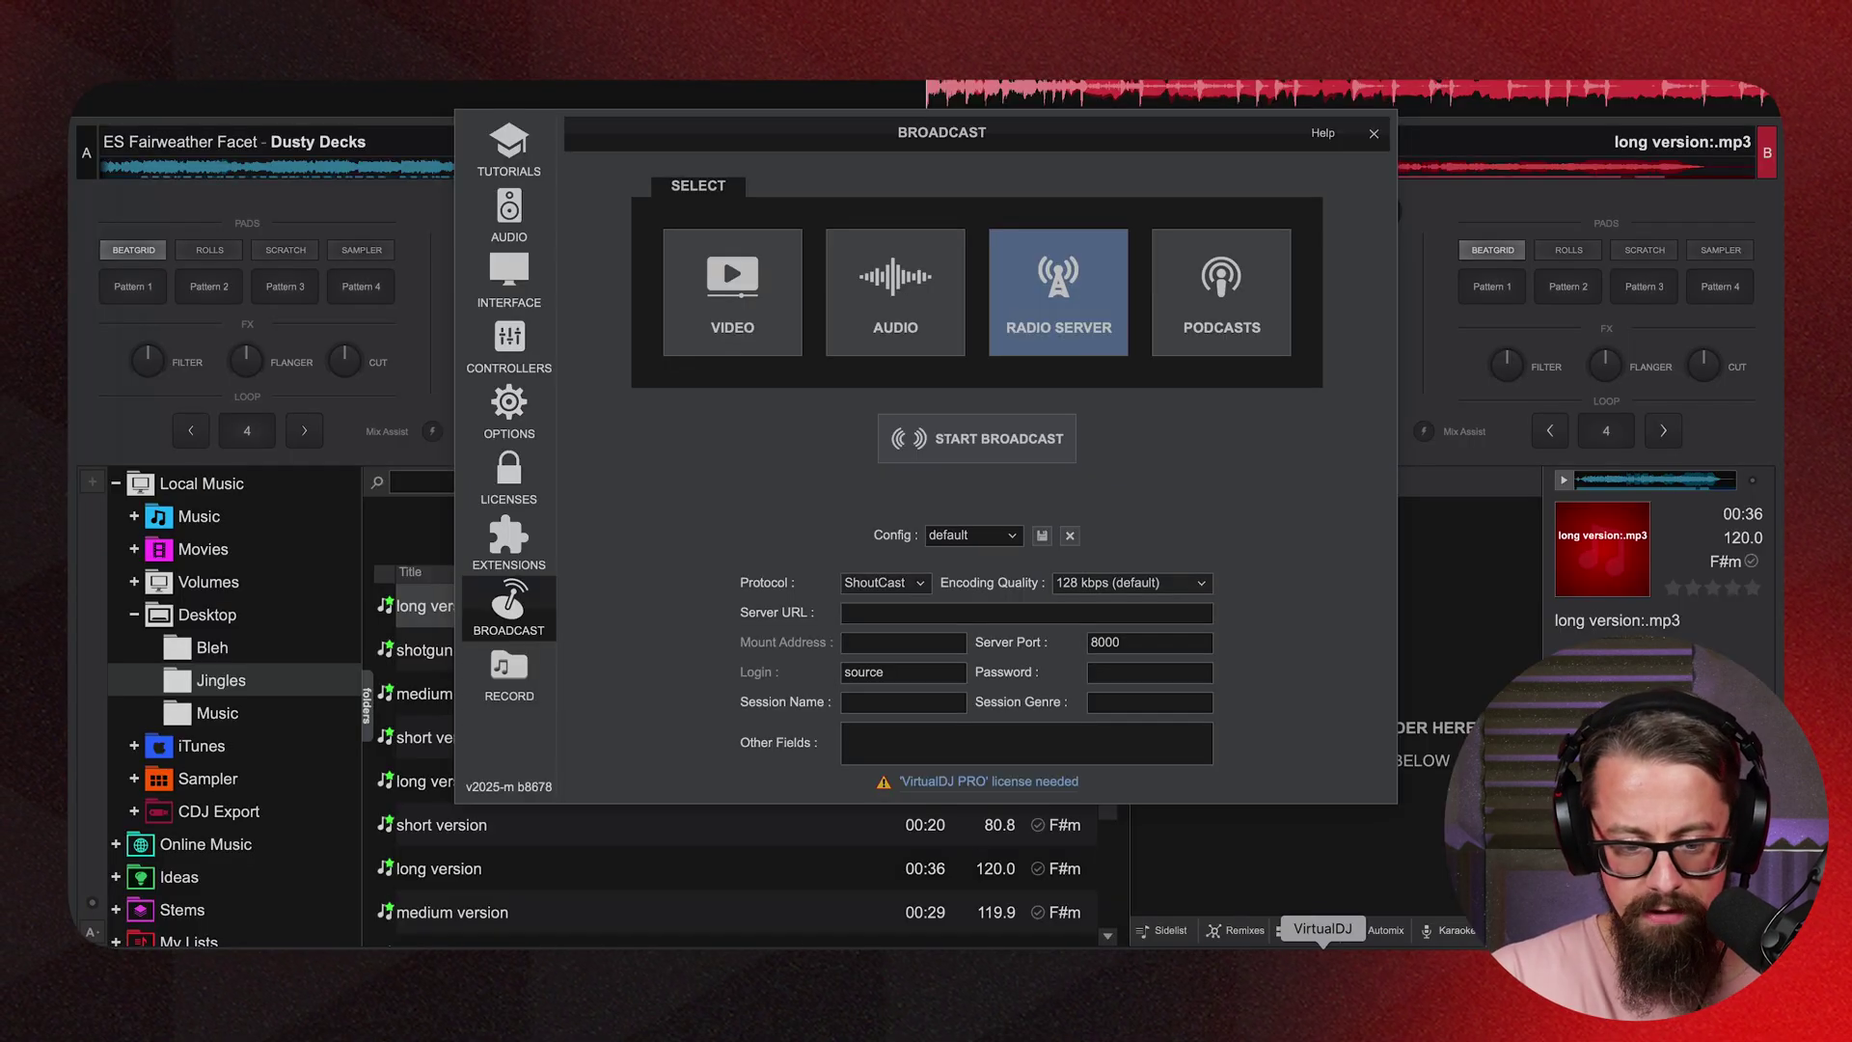
click(857, 622)
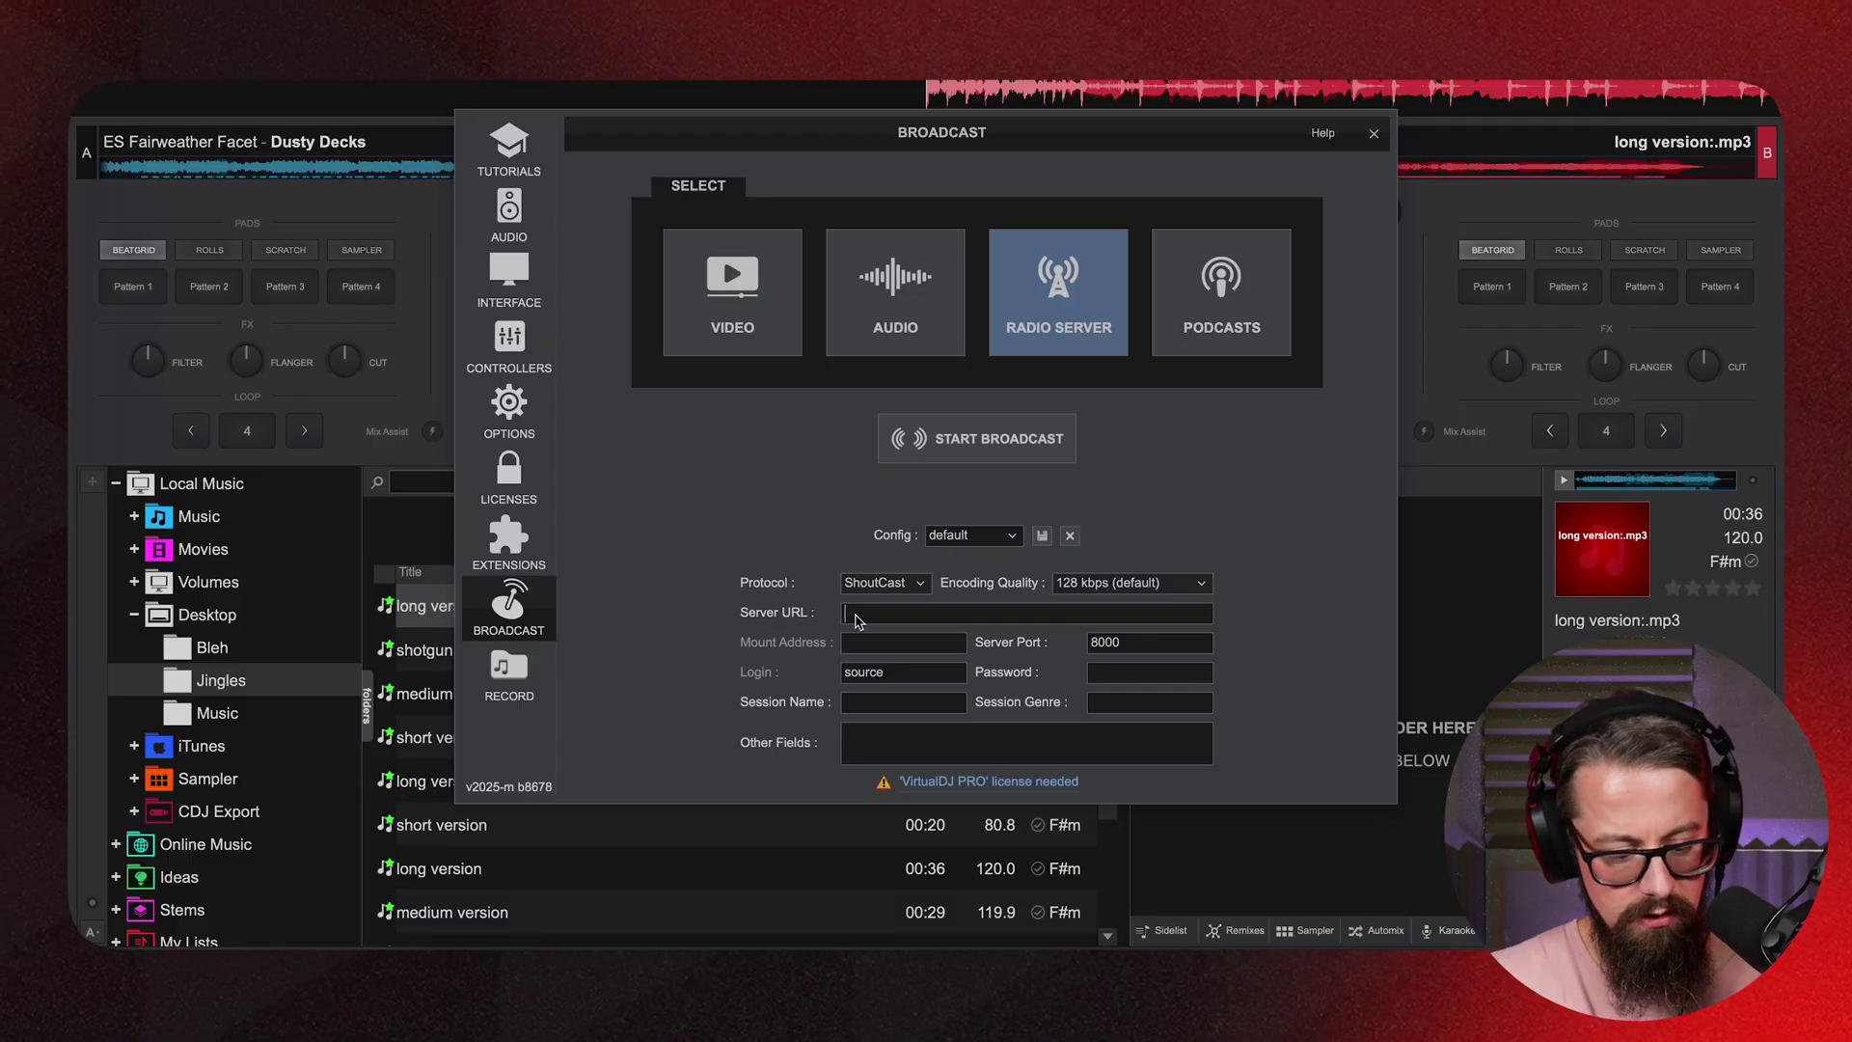
text(sb91aa4e7f.dj.radio.co)
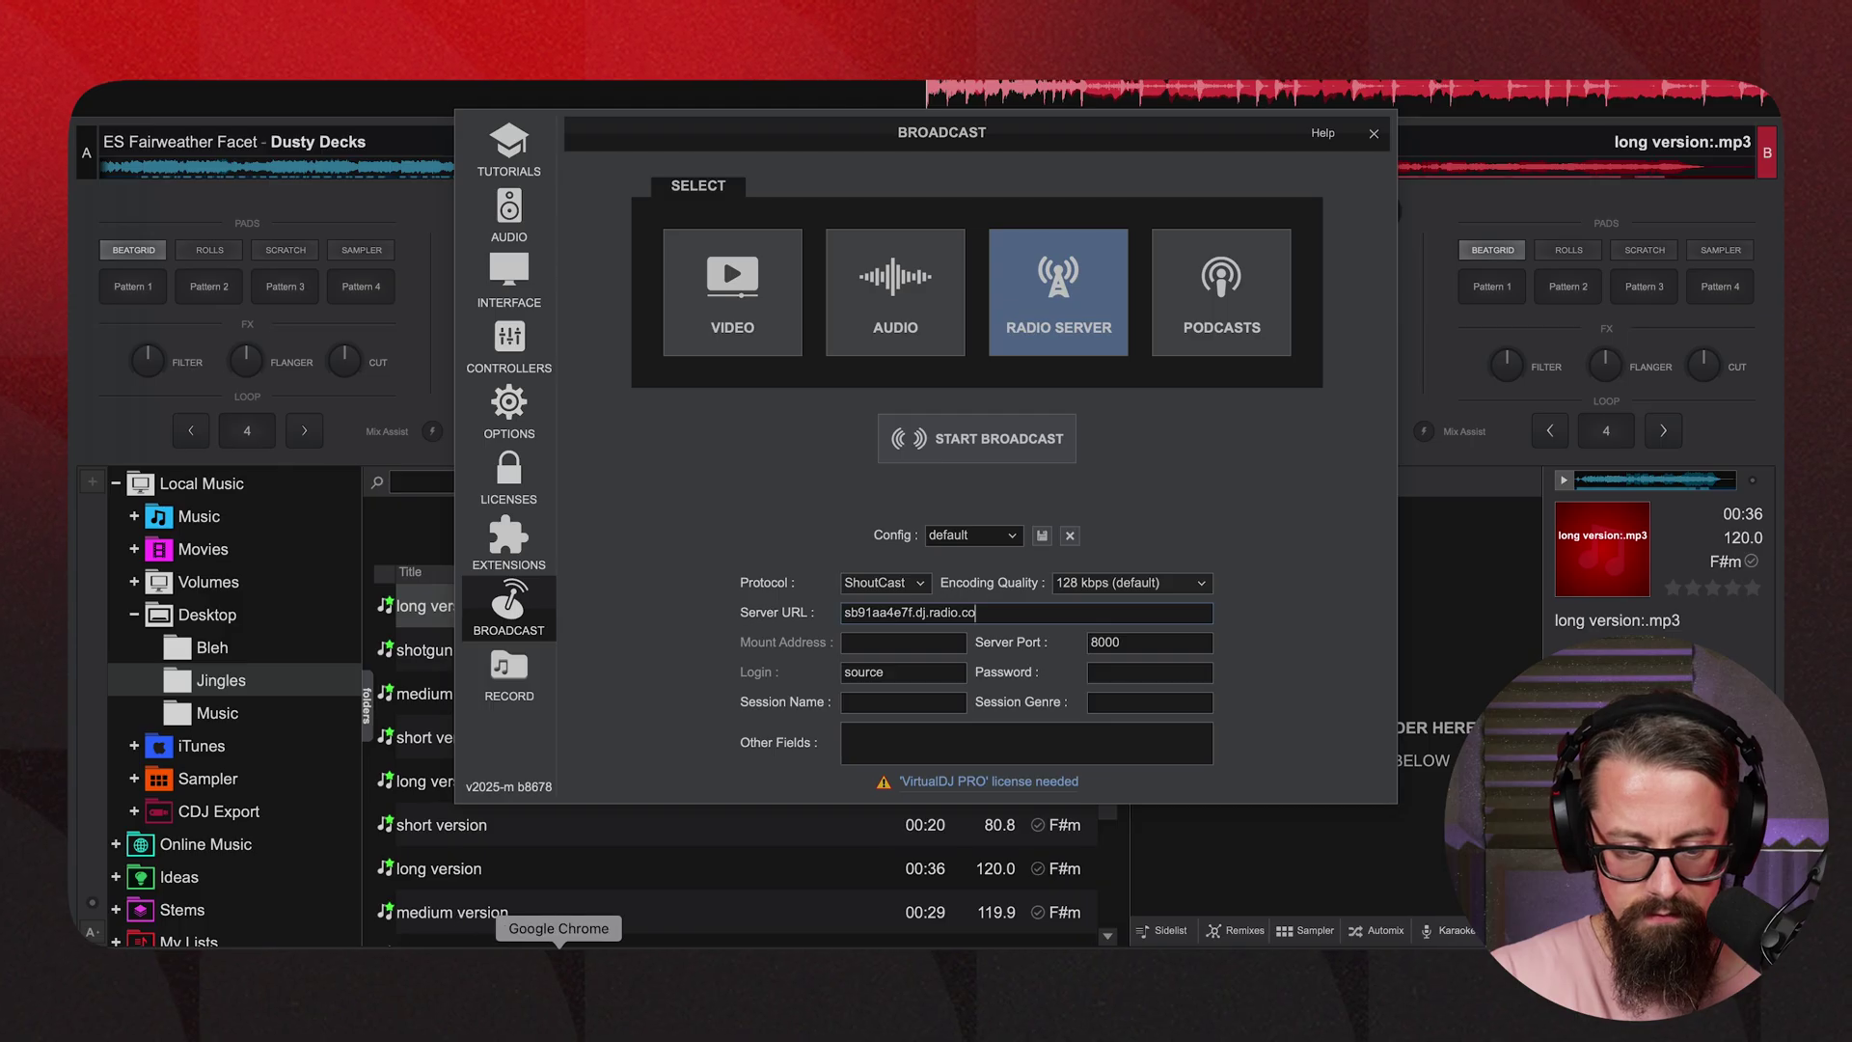
click(559, 970)
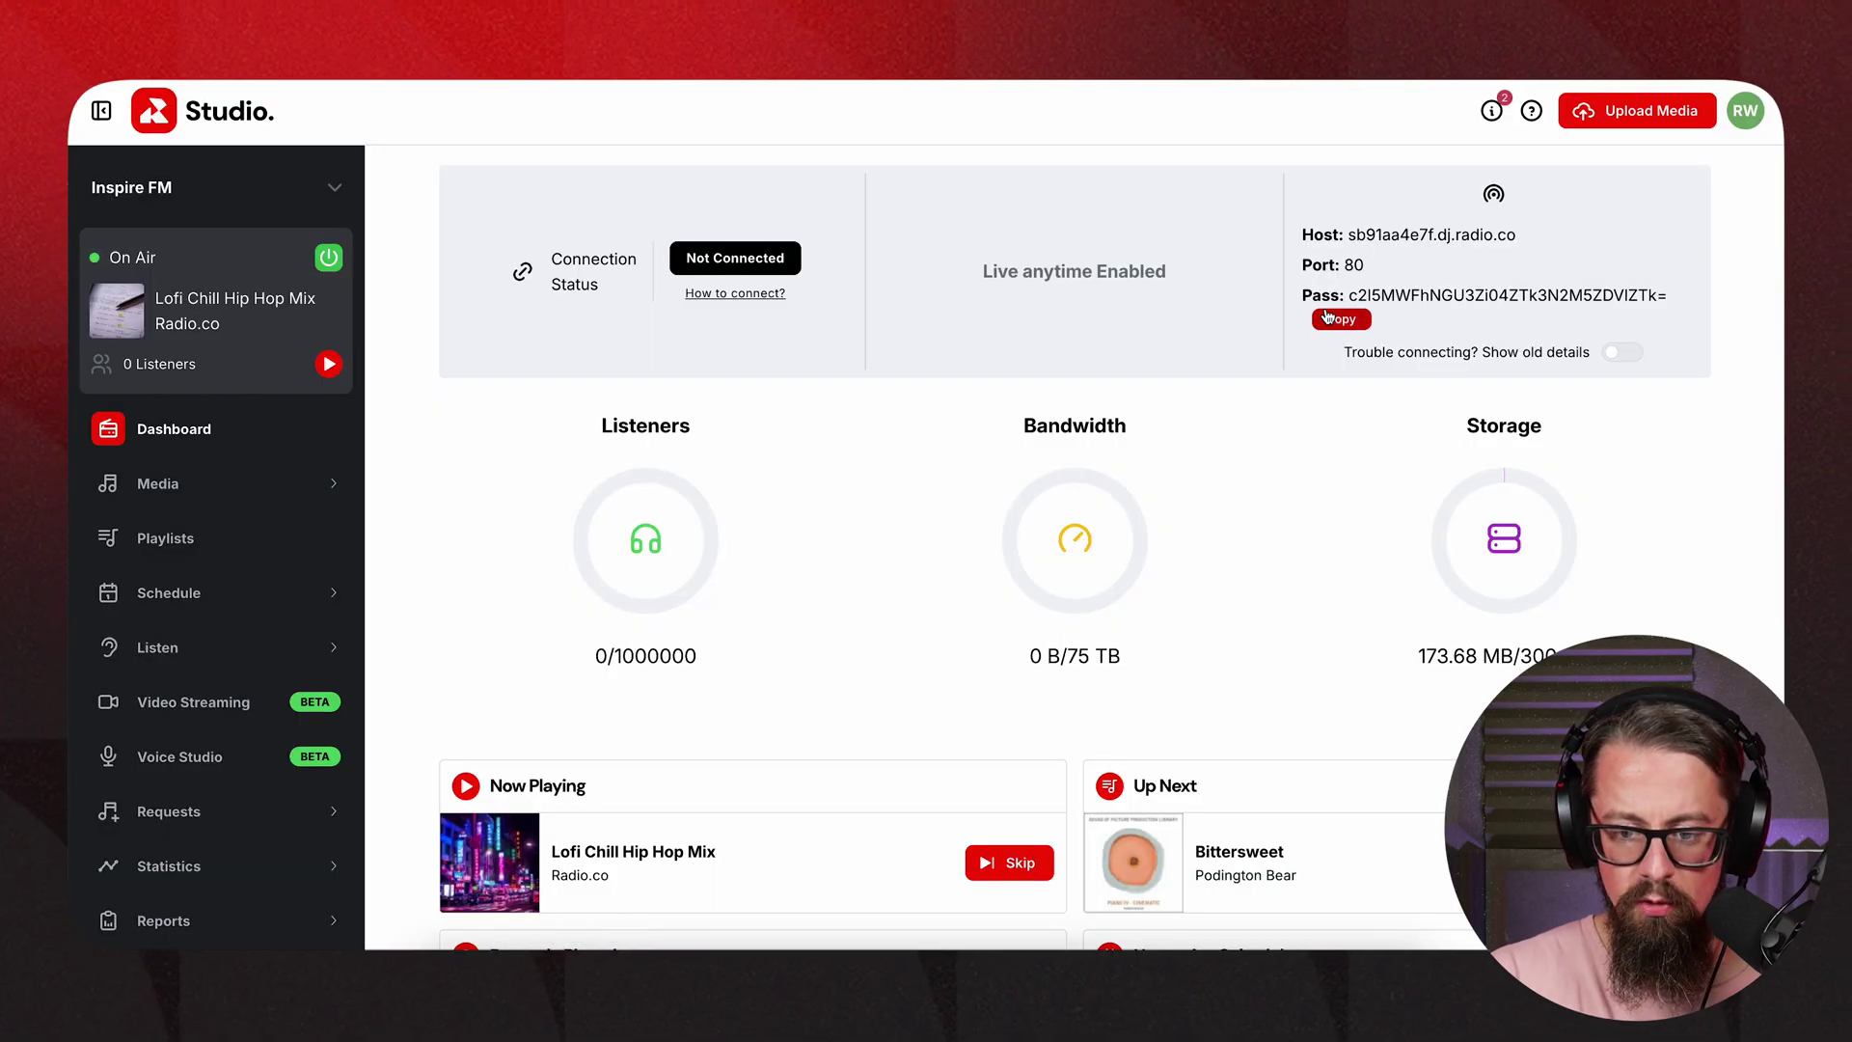
click(1323, 1013)
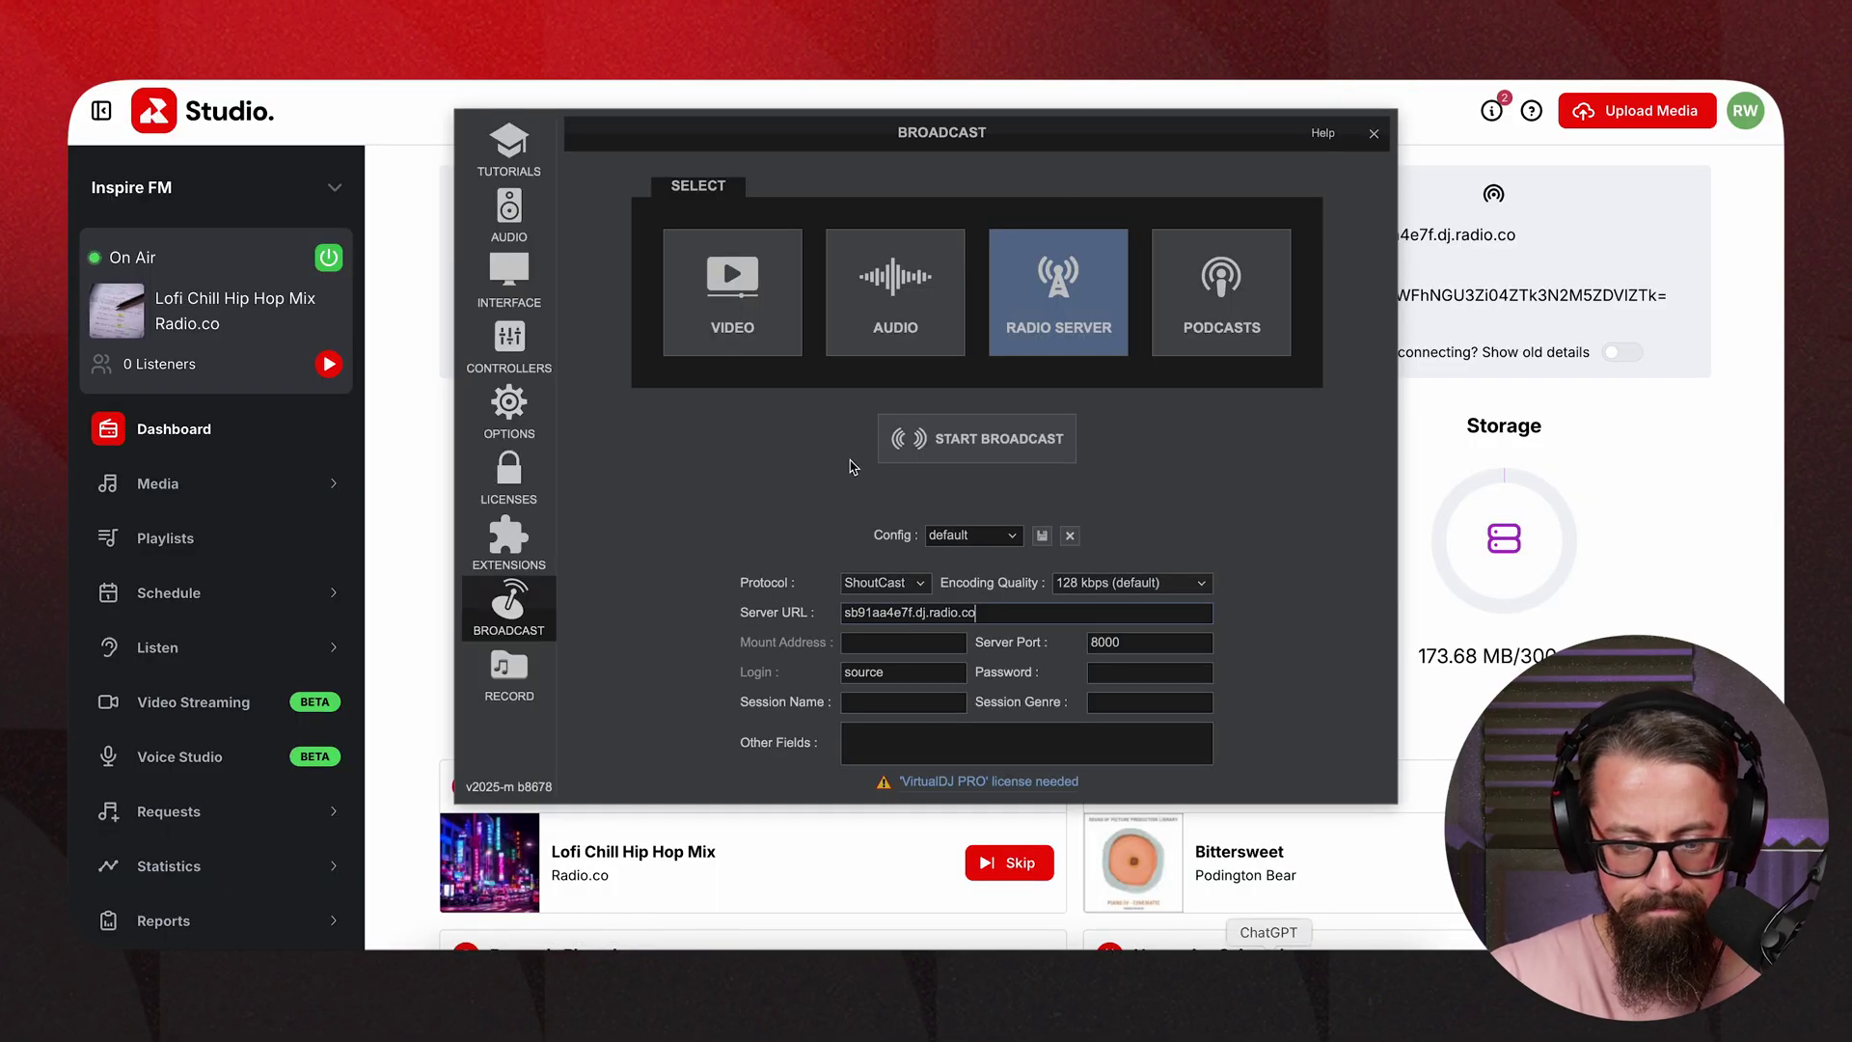
click(1124, 651)
key(BackSpace)
key(BackSpace)
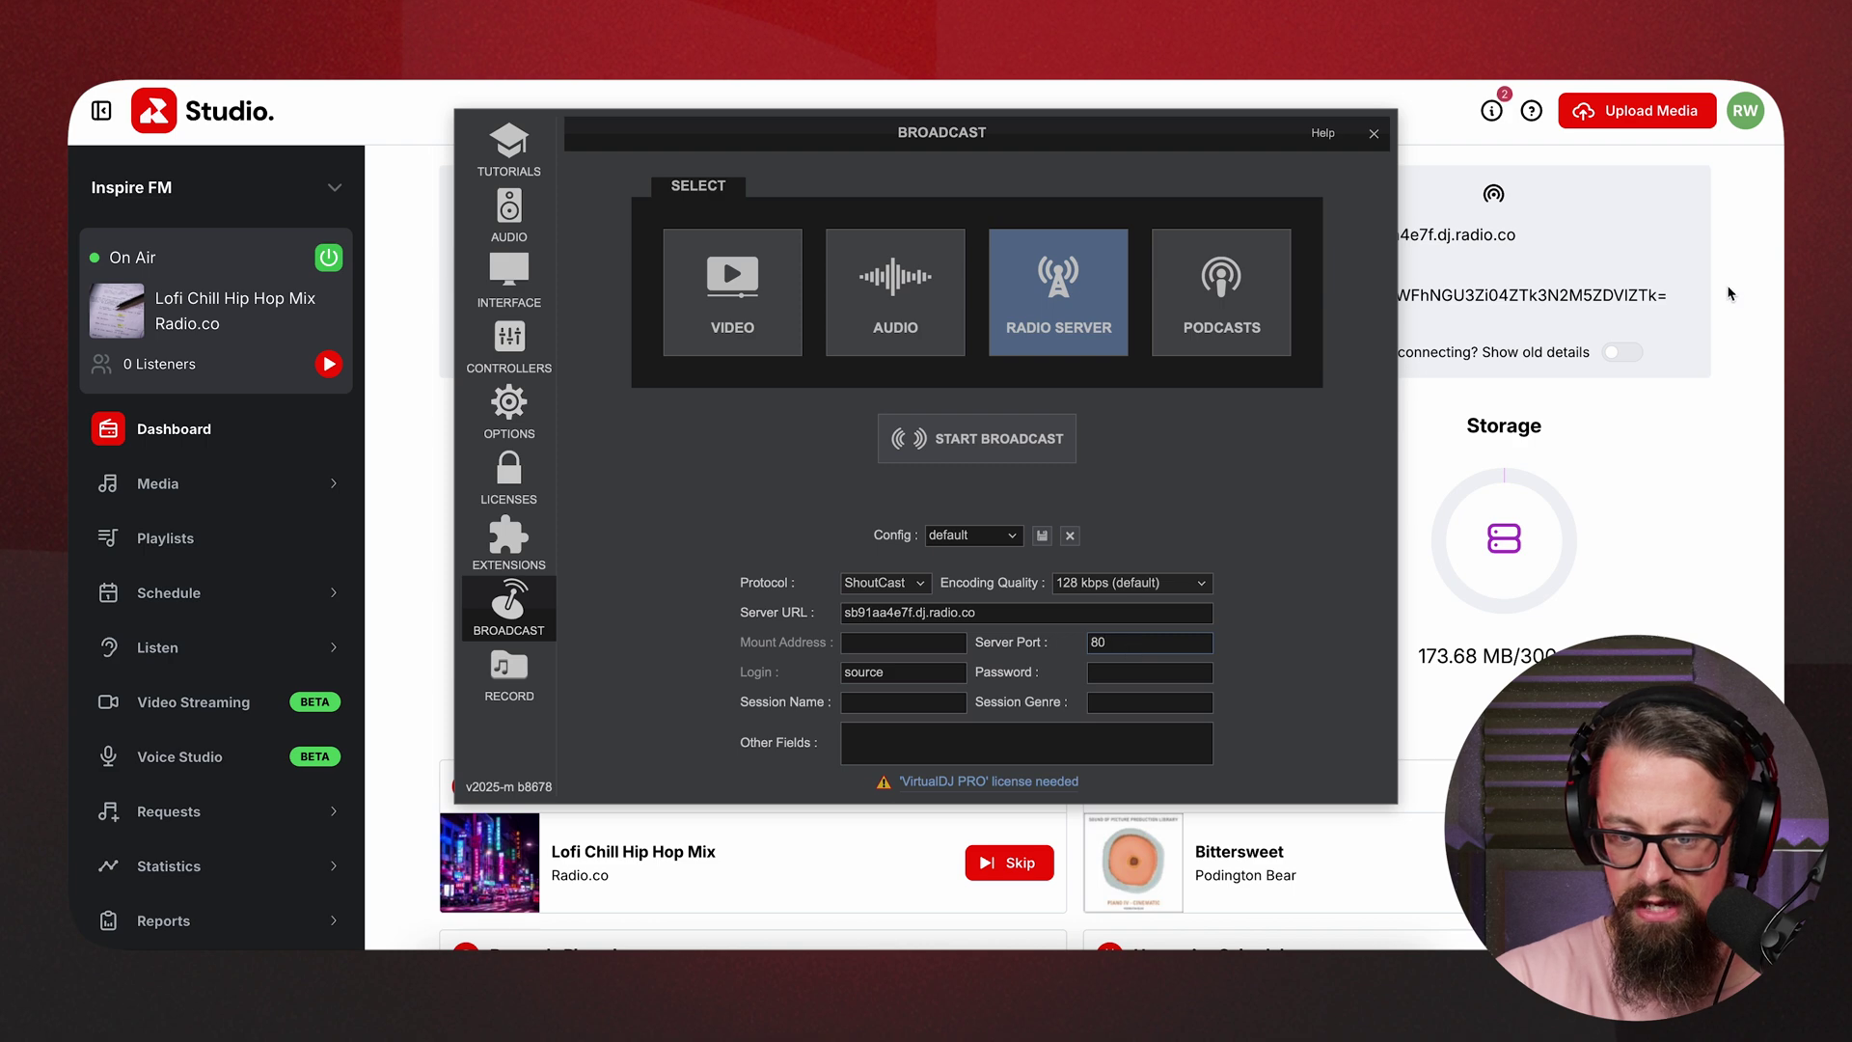
Copy the station's DJ password from Studio and paste it into the Password field.
click(1653, 229)
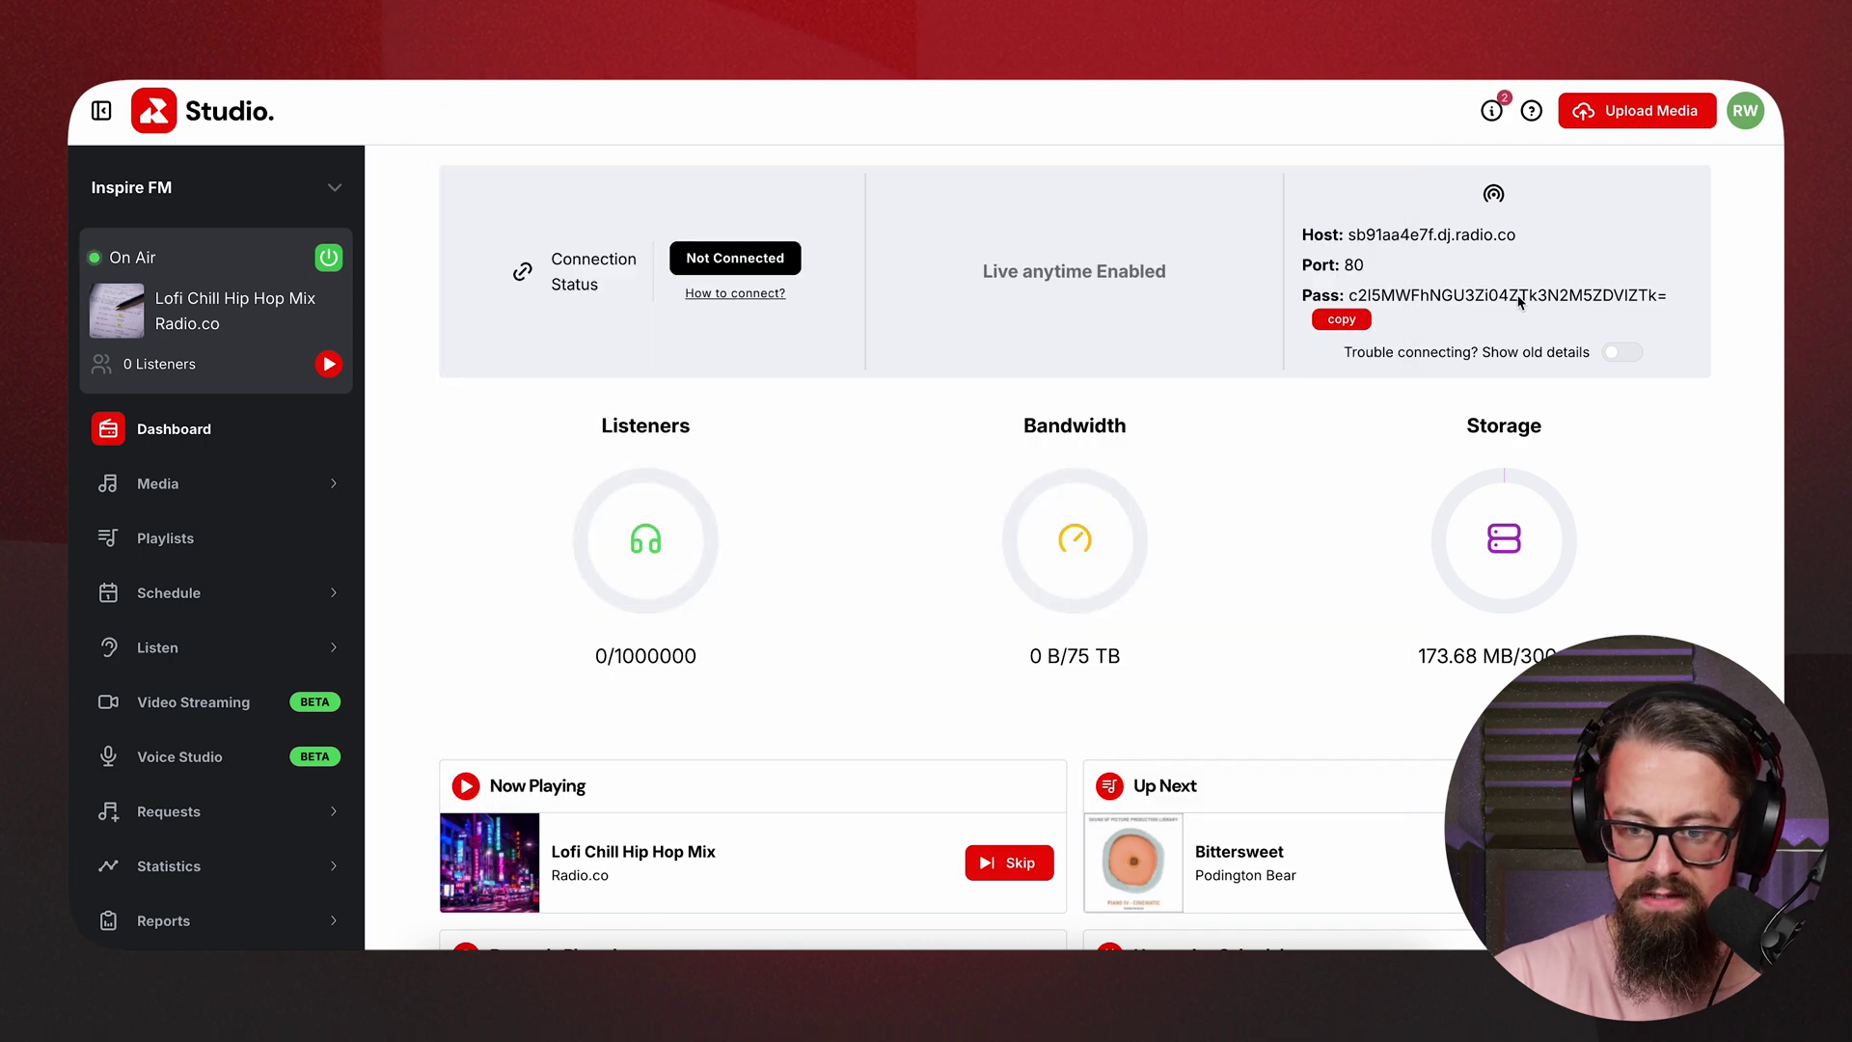
click(1333, 326)
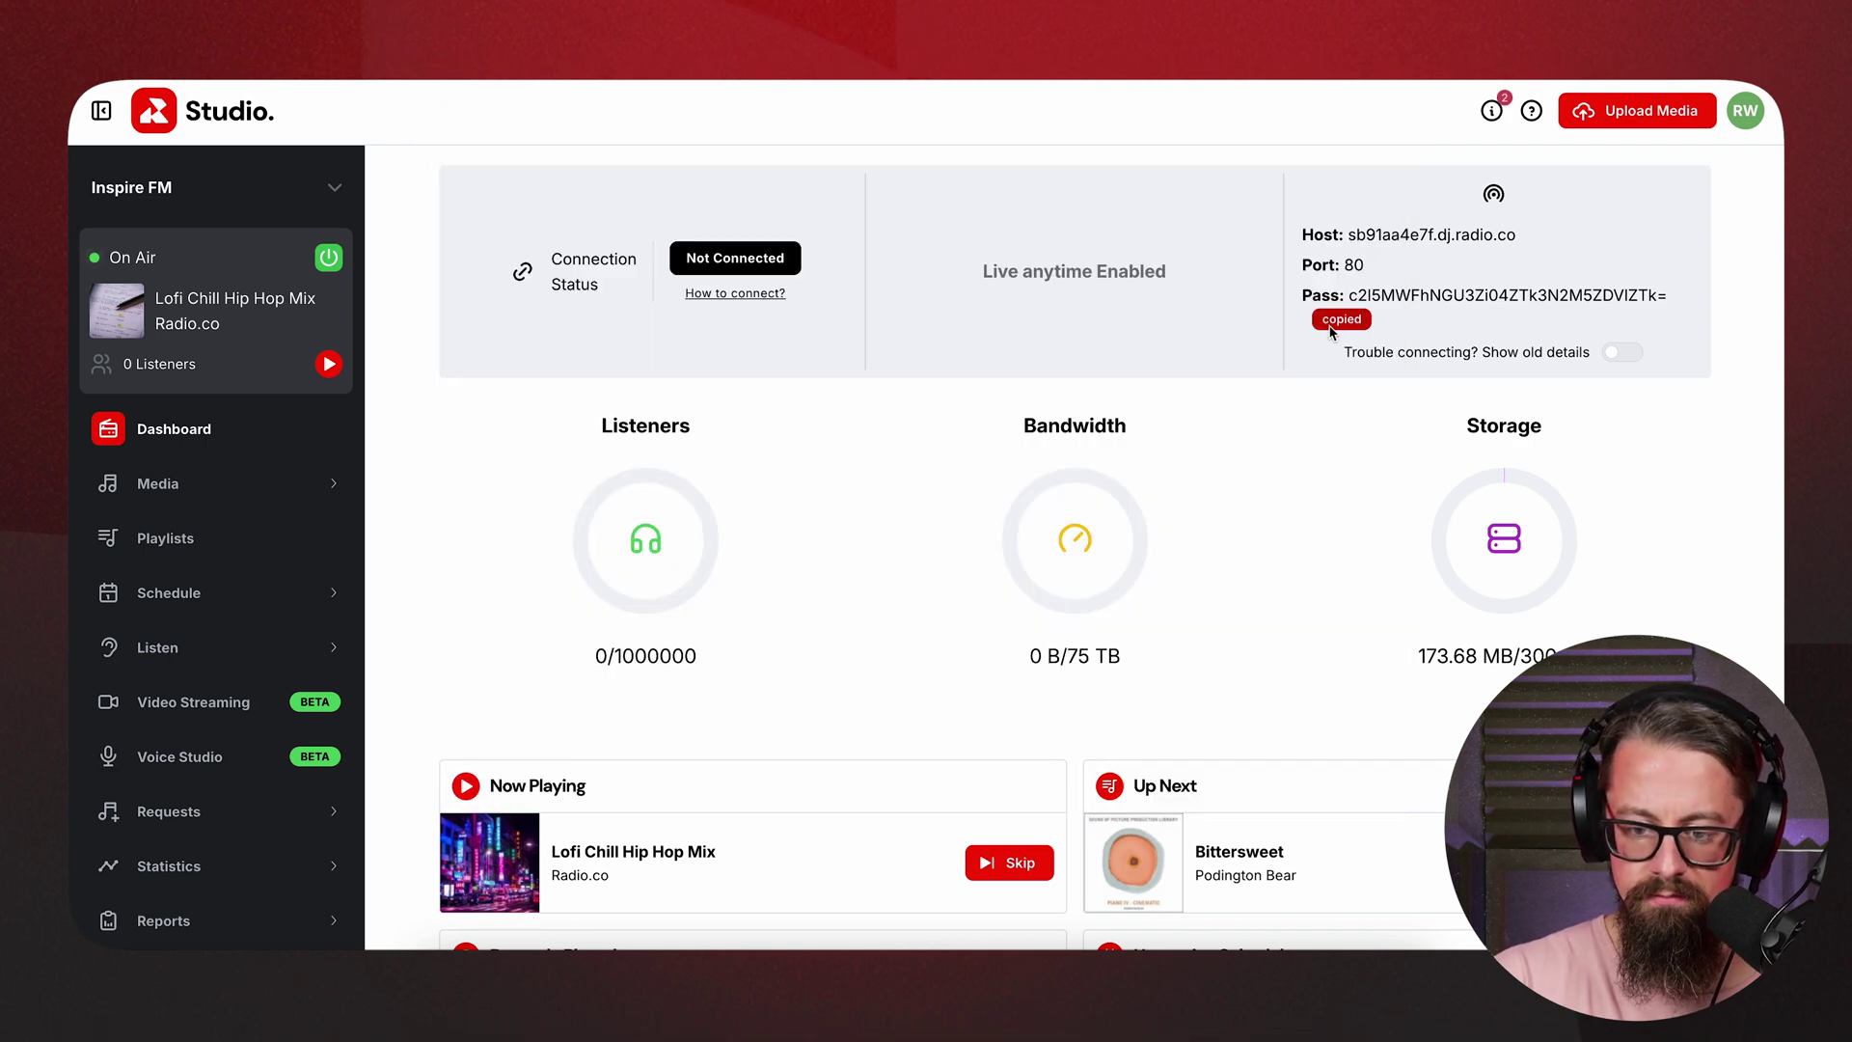
click(1323, 947)
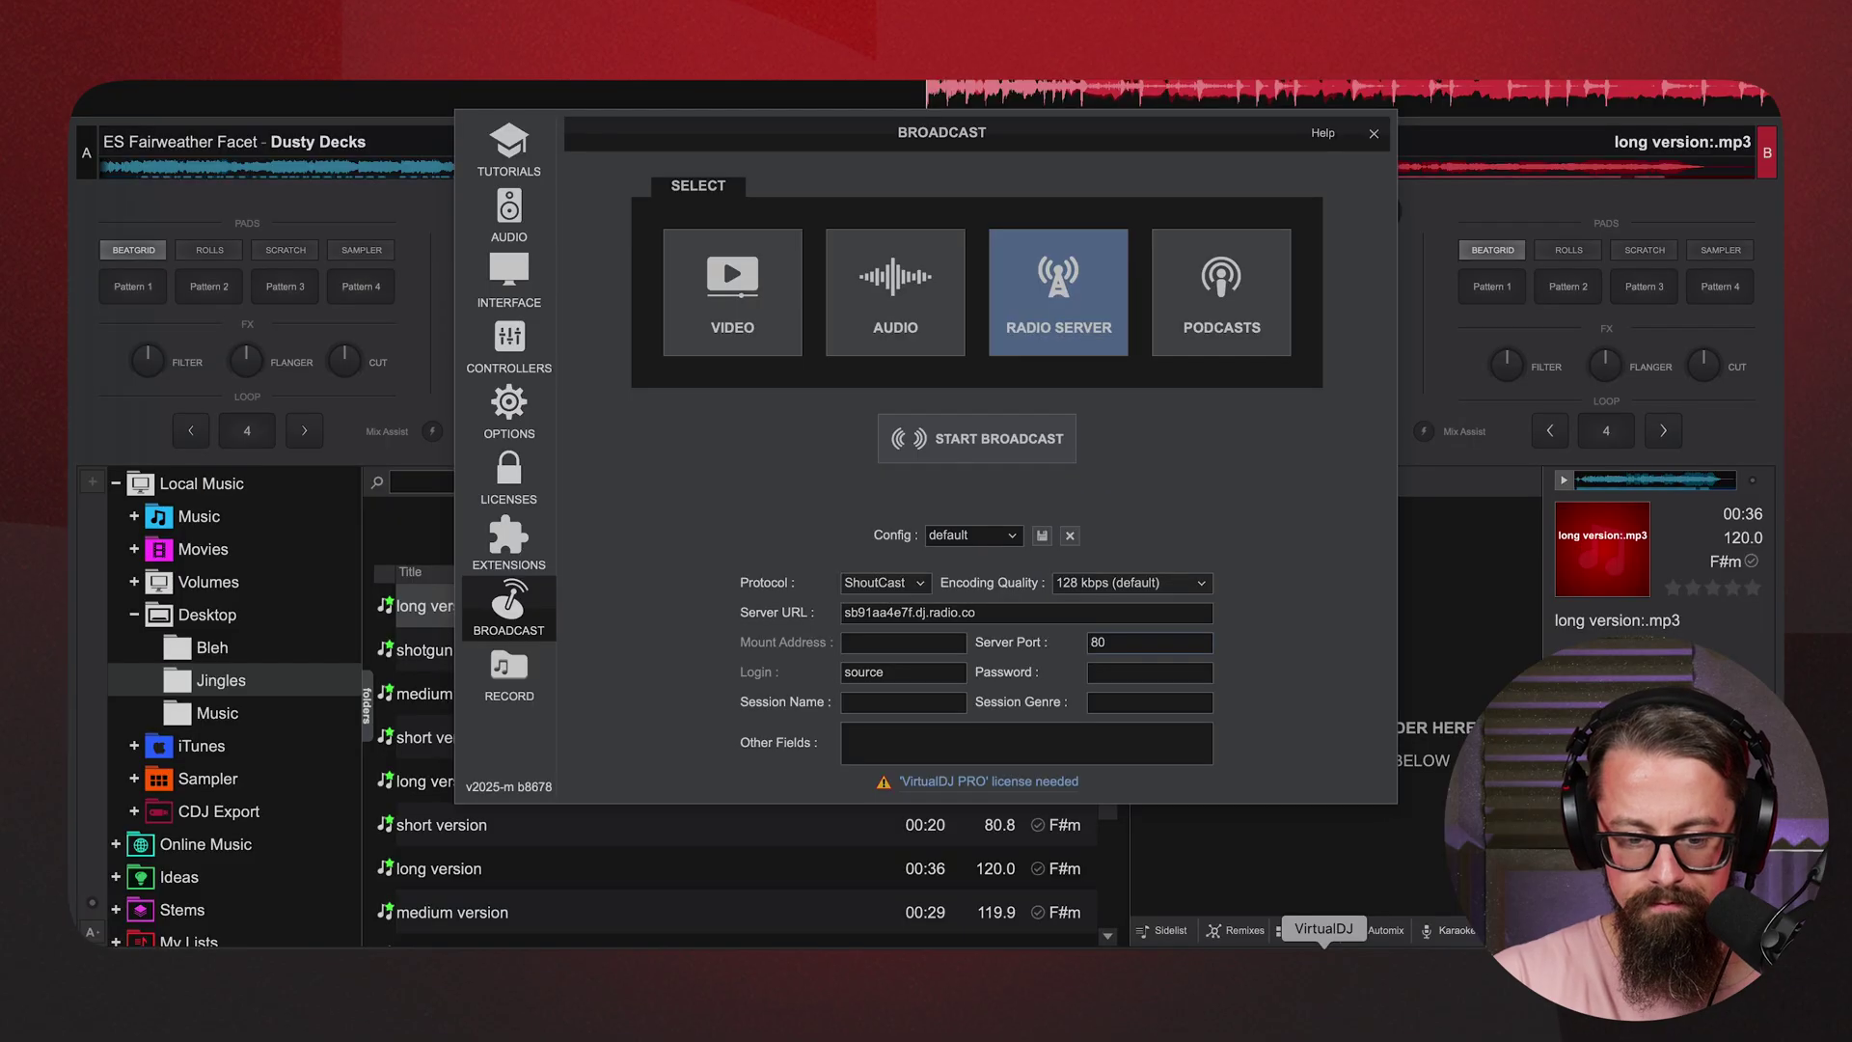
click(1141, 672)
key(ctrl+v)
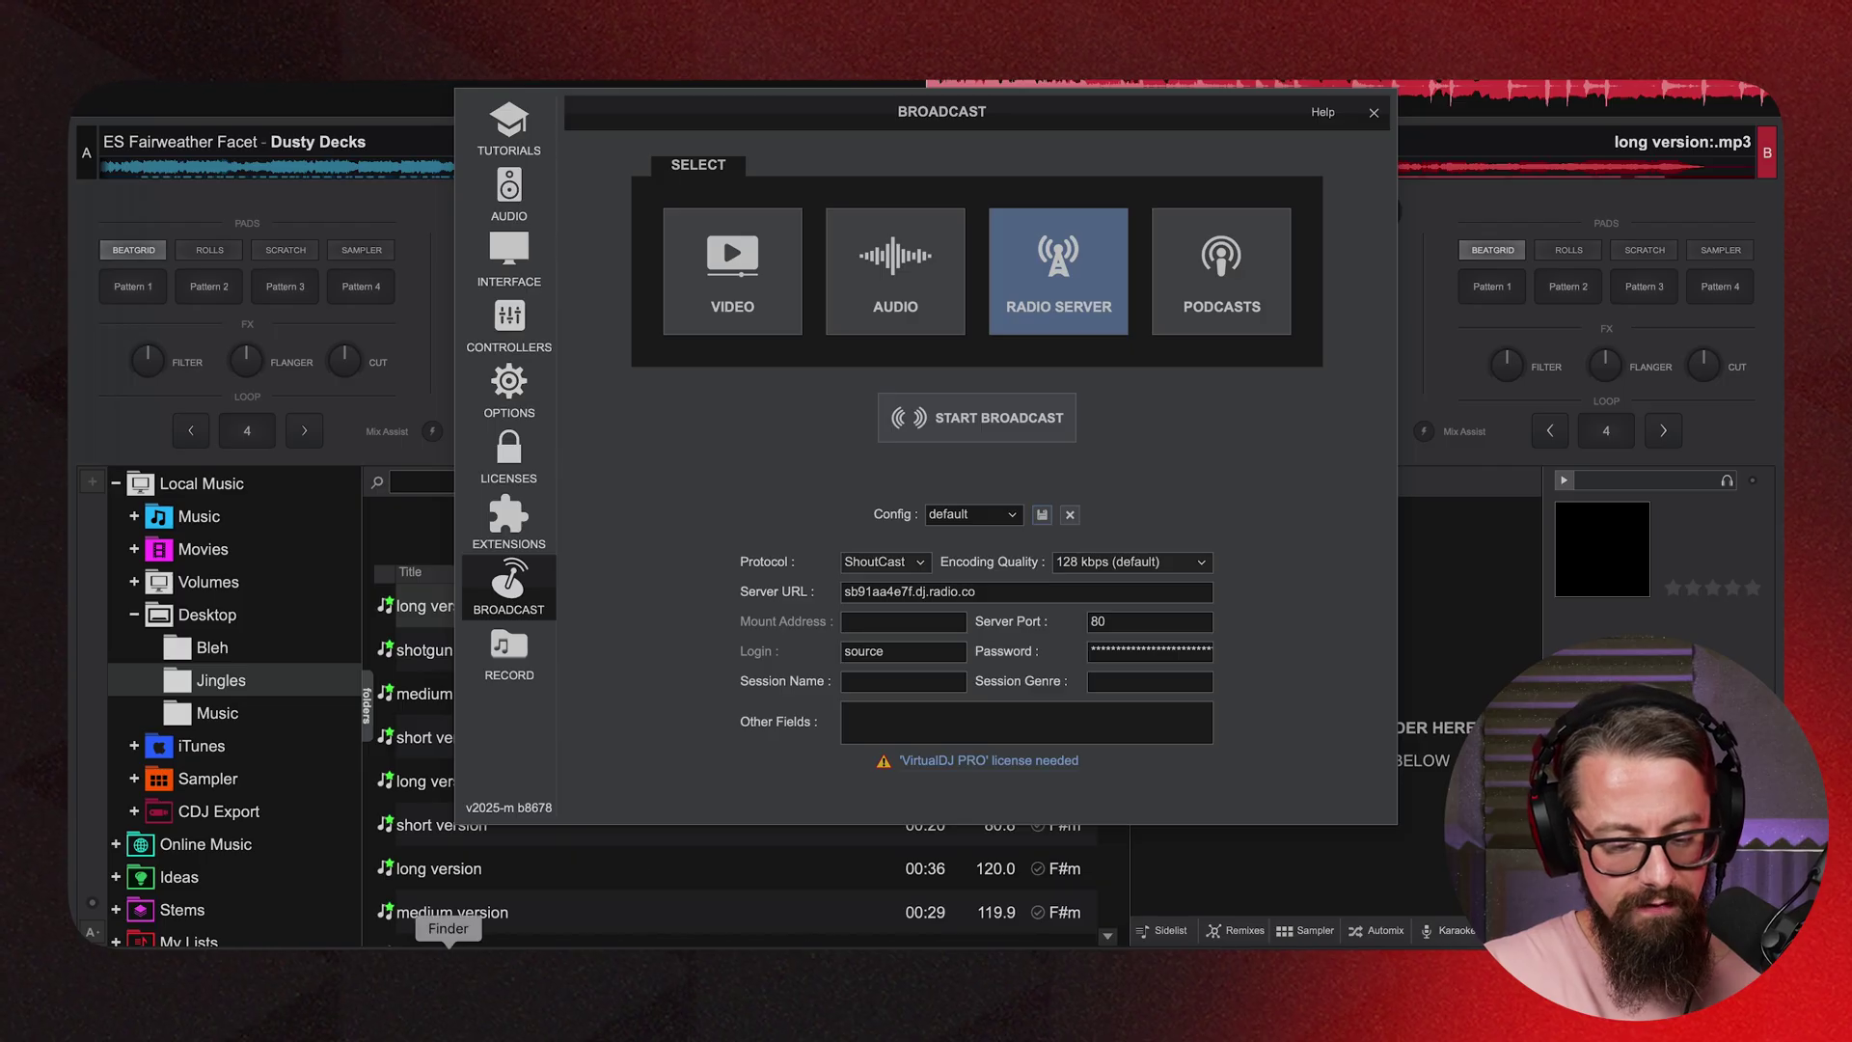
click(558, 998)
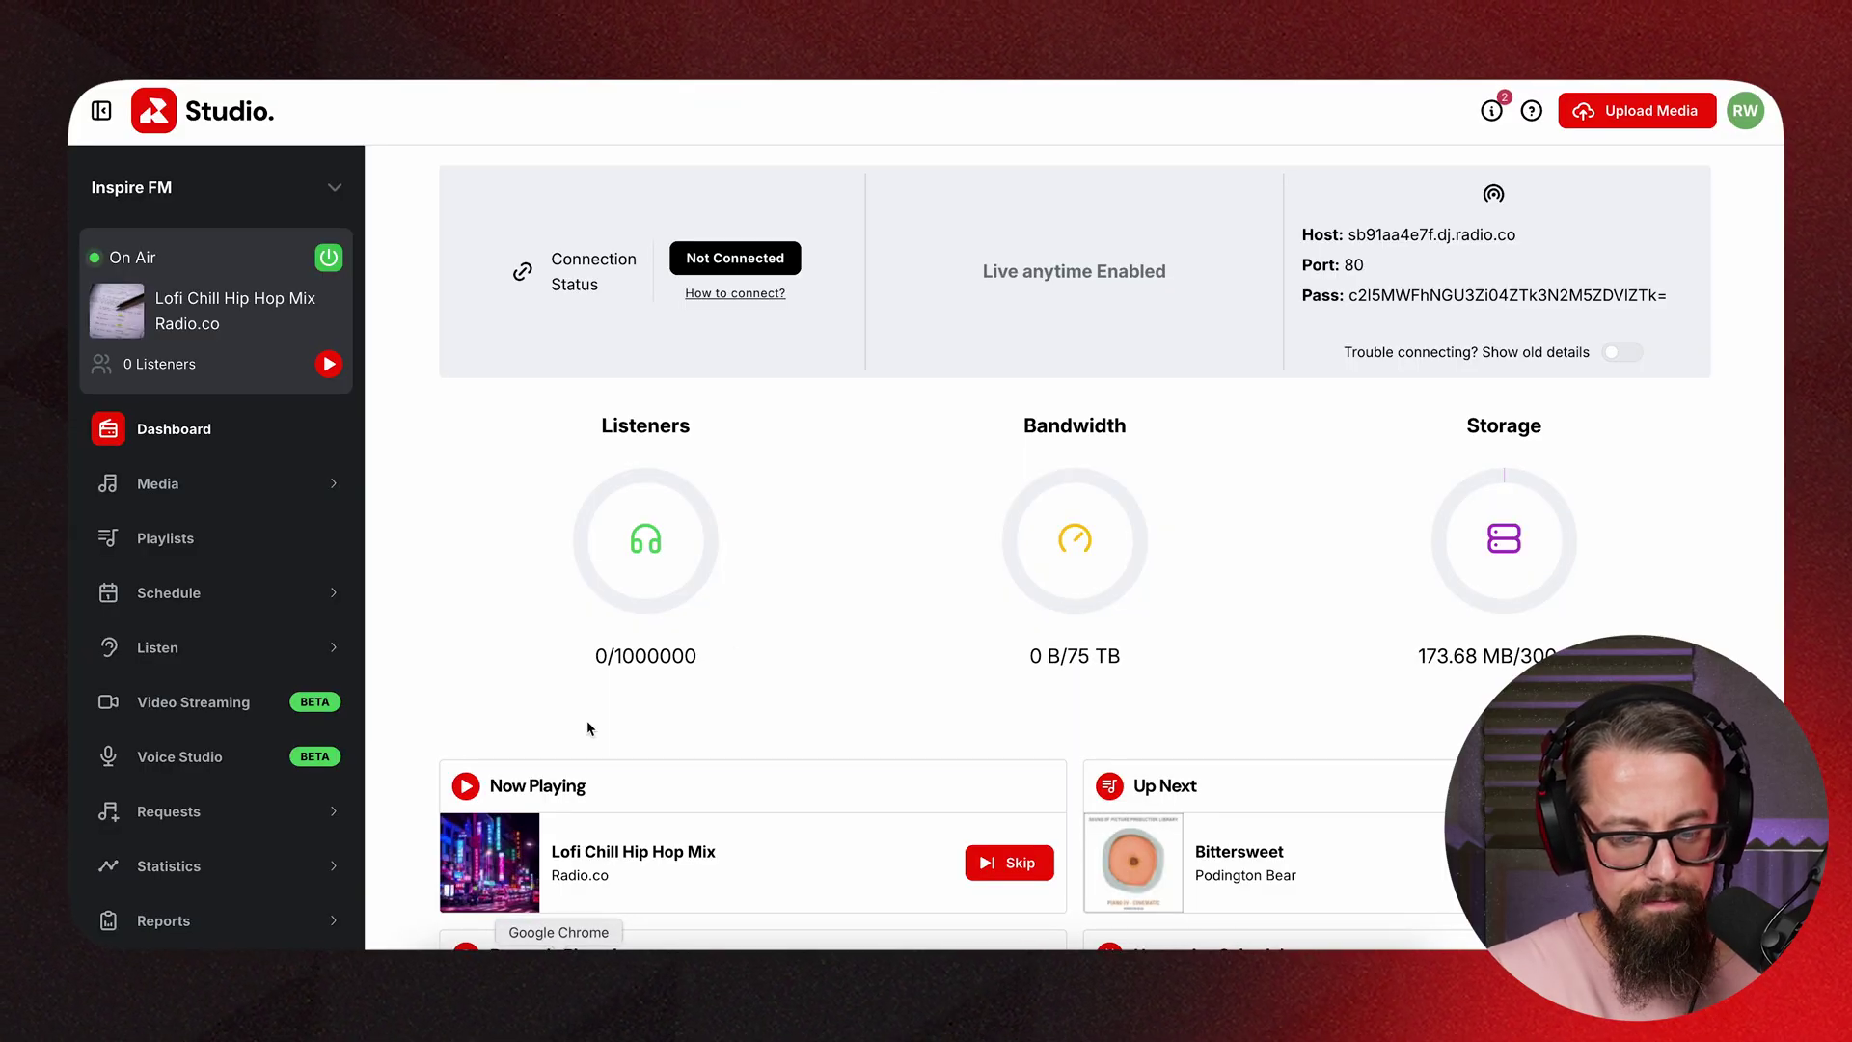
Mark a Friday 8/15 slot from 3:00pm to 4:00pm on the schedule calendar.
click(145, 598)
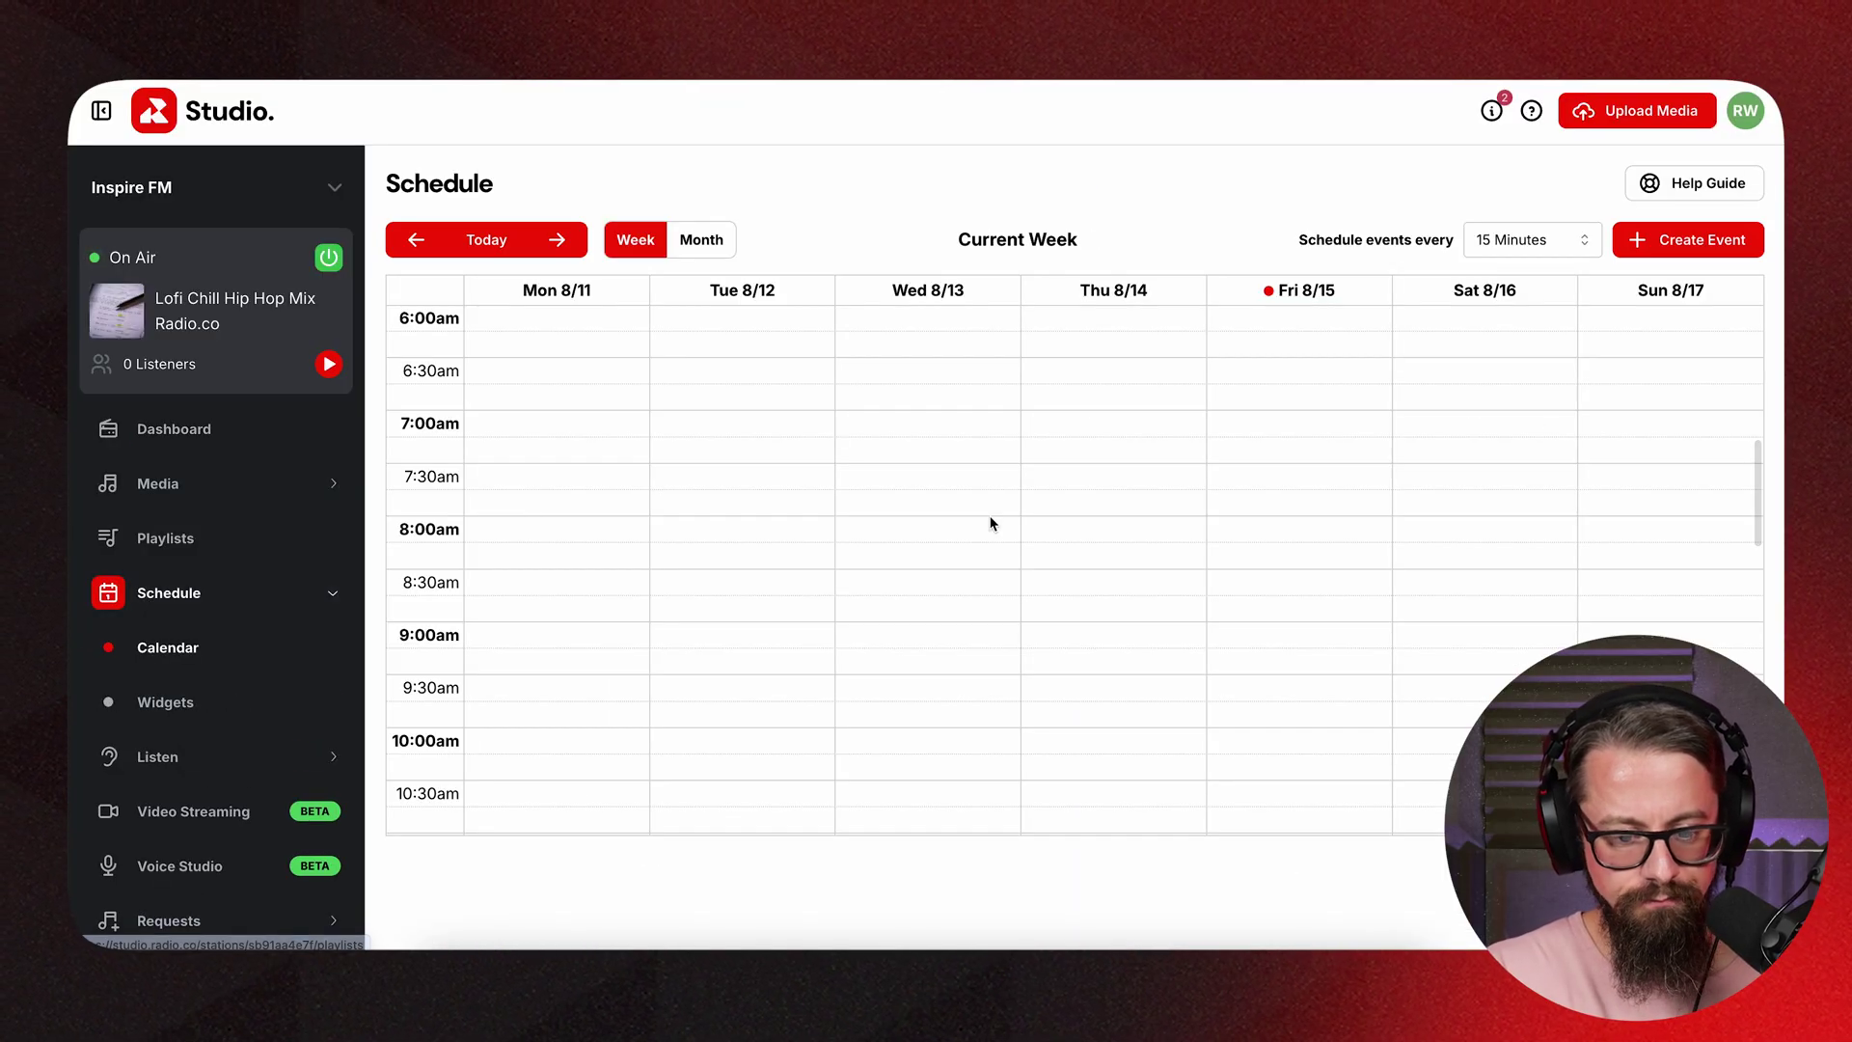
scroll(987, 513, down, 6)
scroll(990, 522, down, 1)
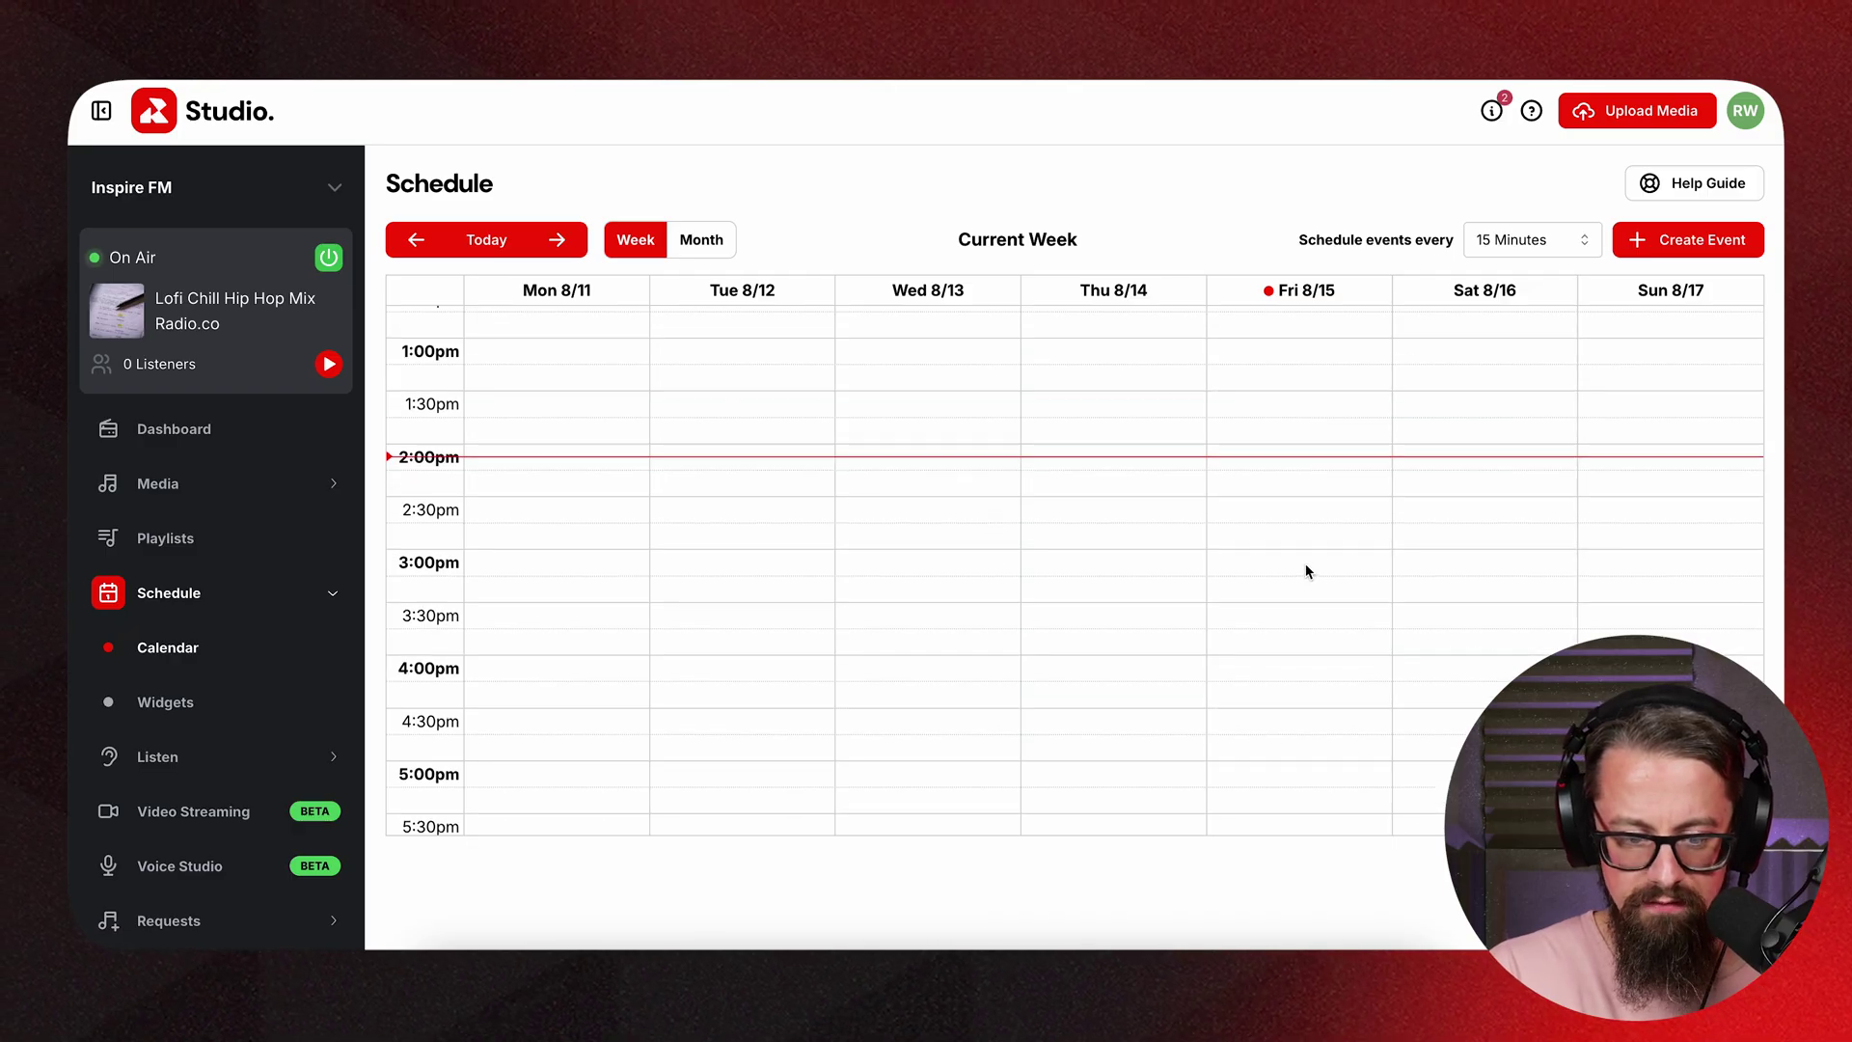
drag(1285, 567, 1299, 693)
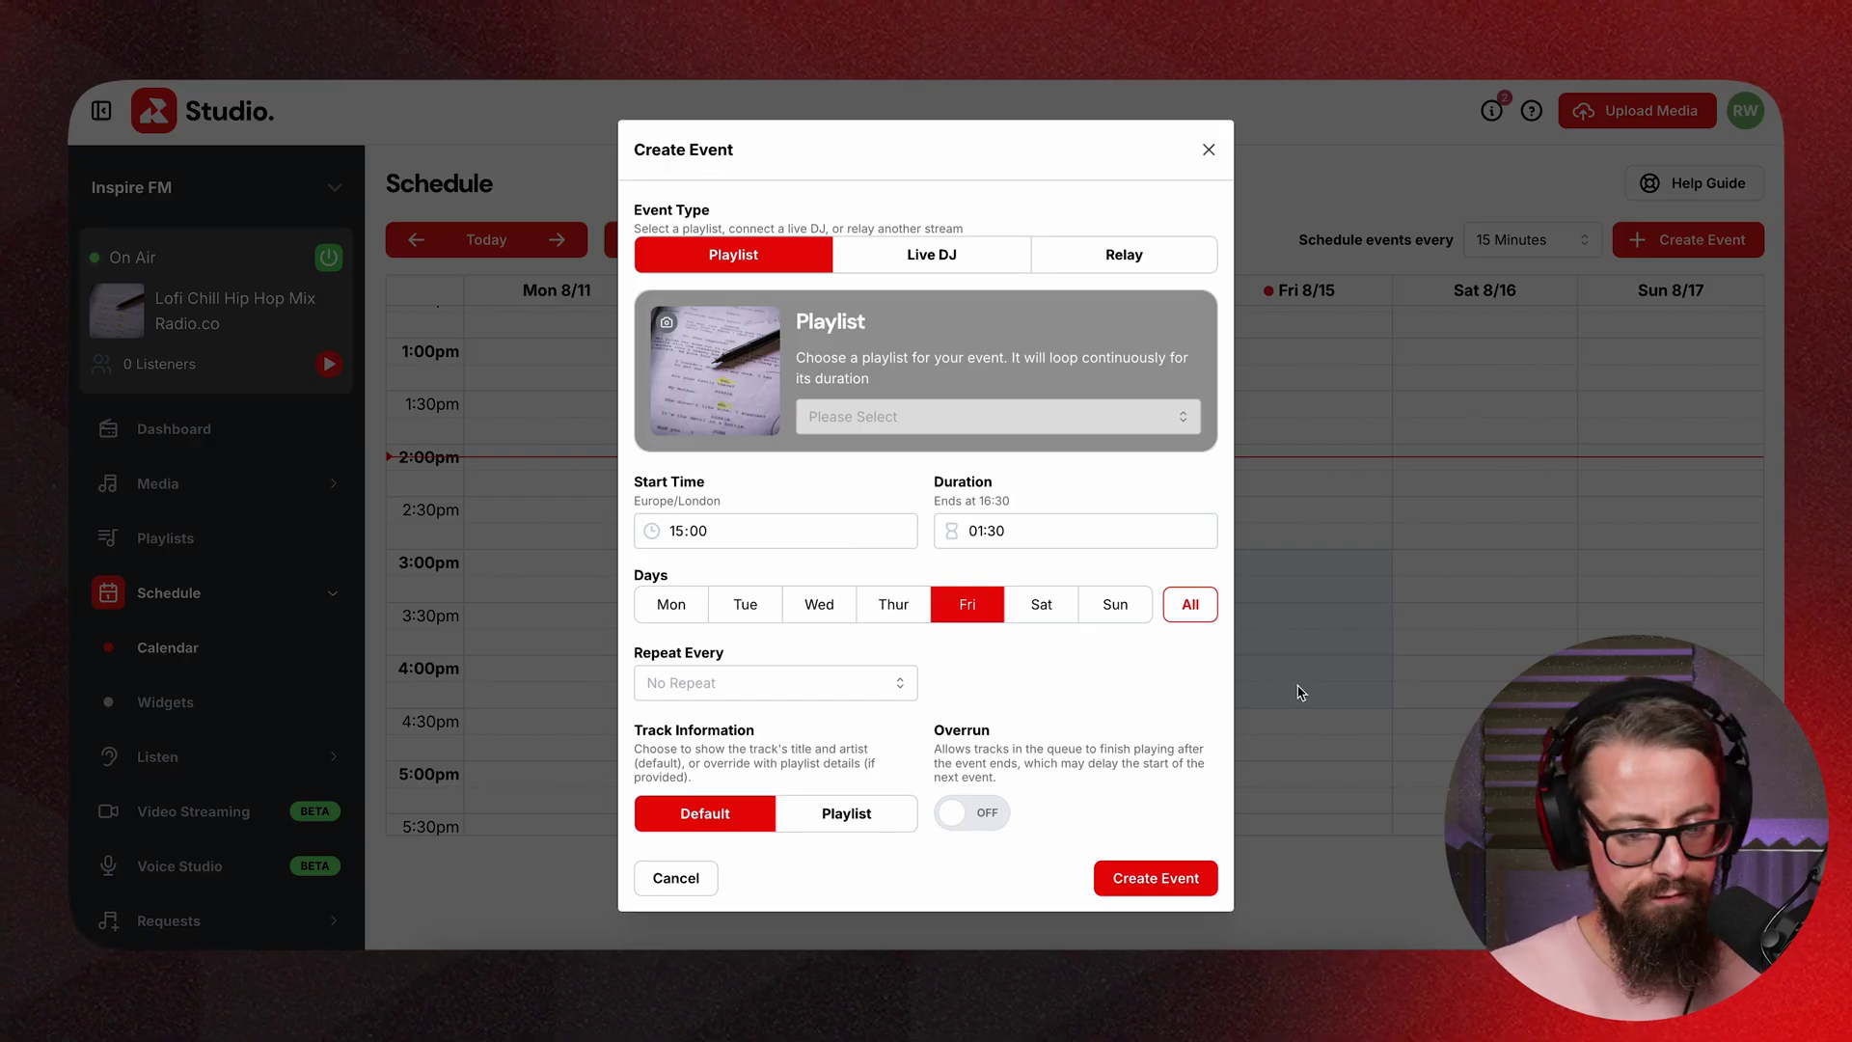
Make it a Live DJ event with the chosen DJ and Electronic as backup playlist.
click(906, 264)
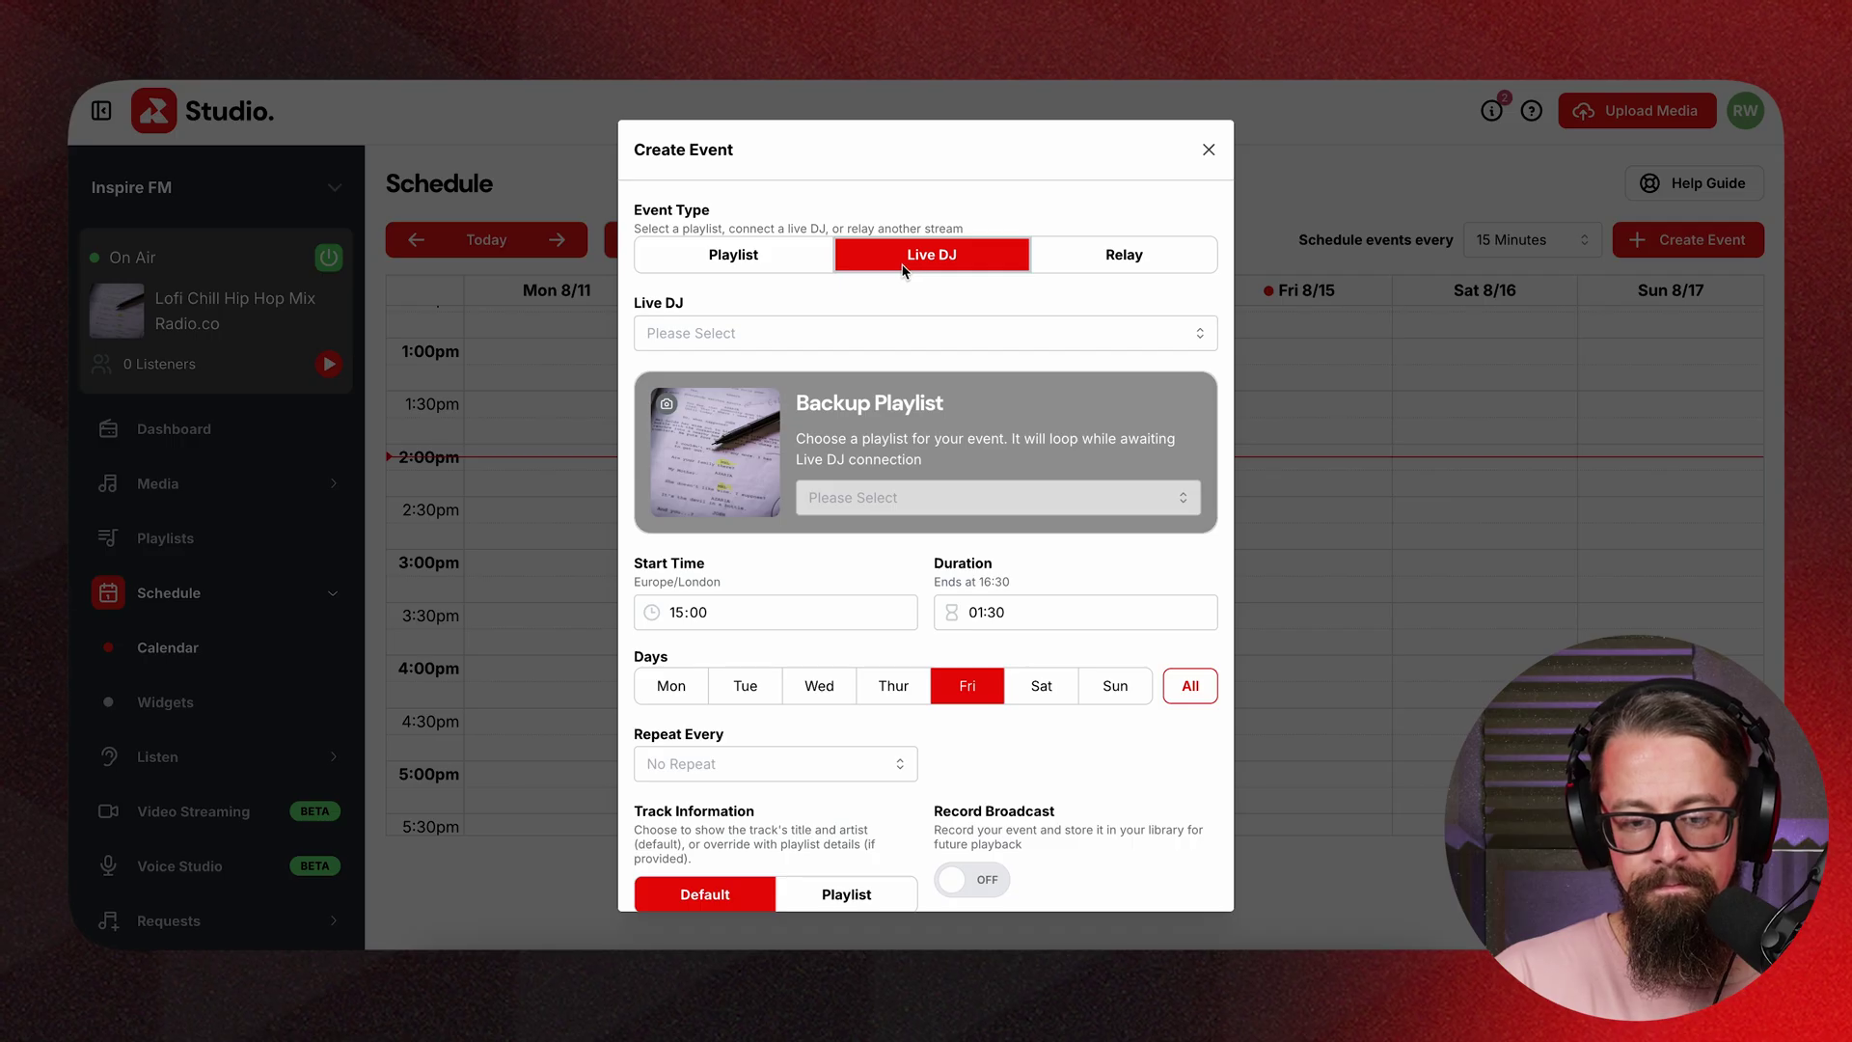
click(813, 339)
click(741, 377)
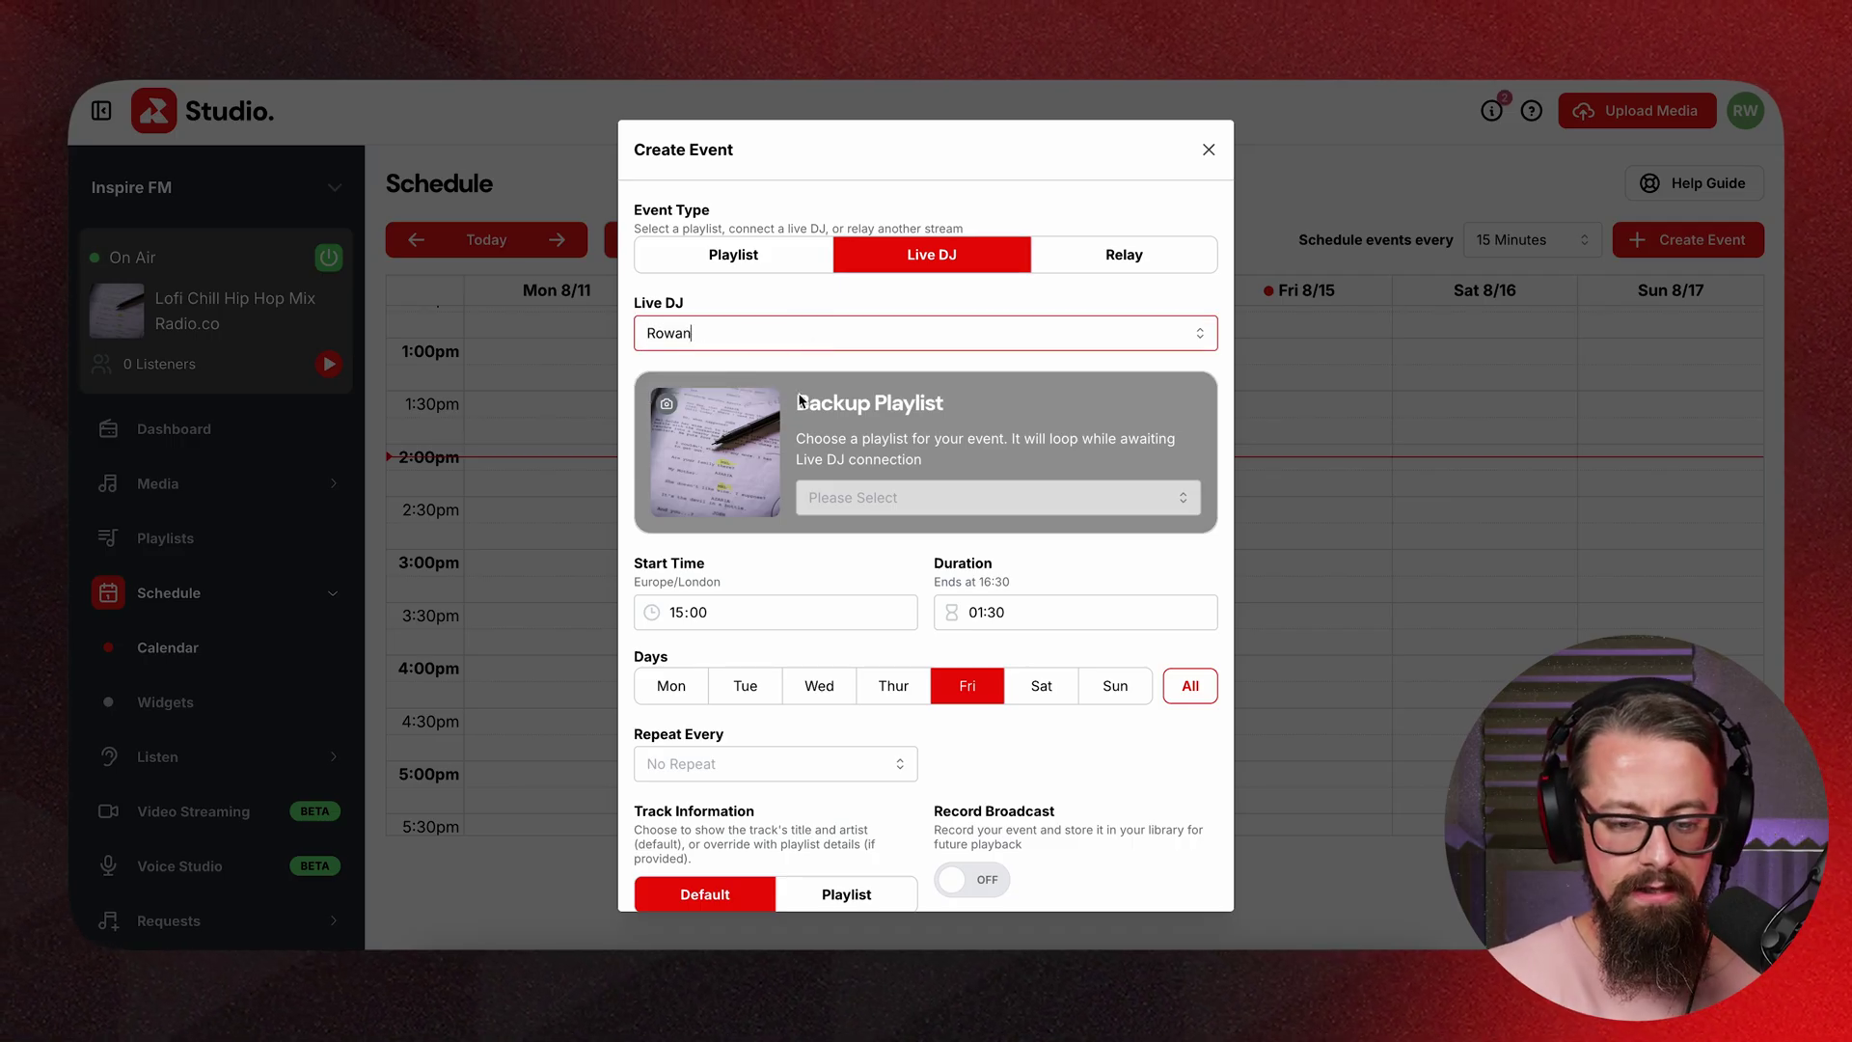
click(922, 504)
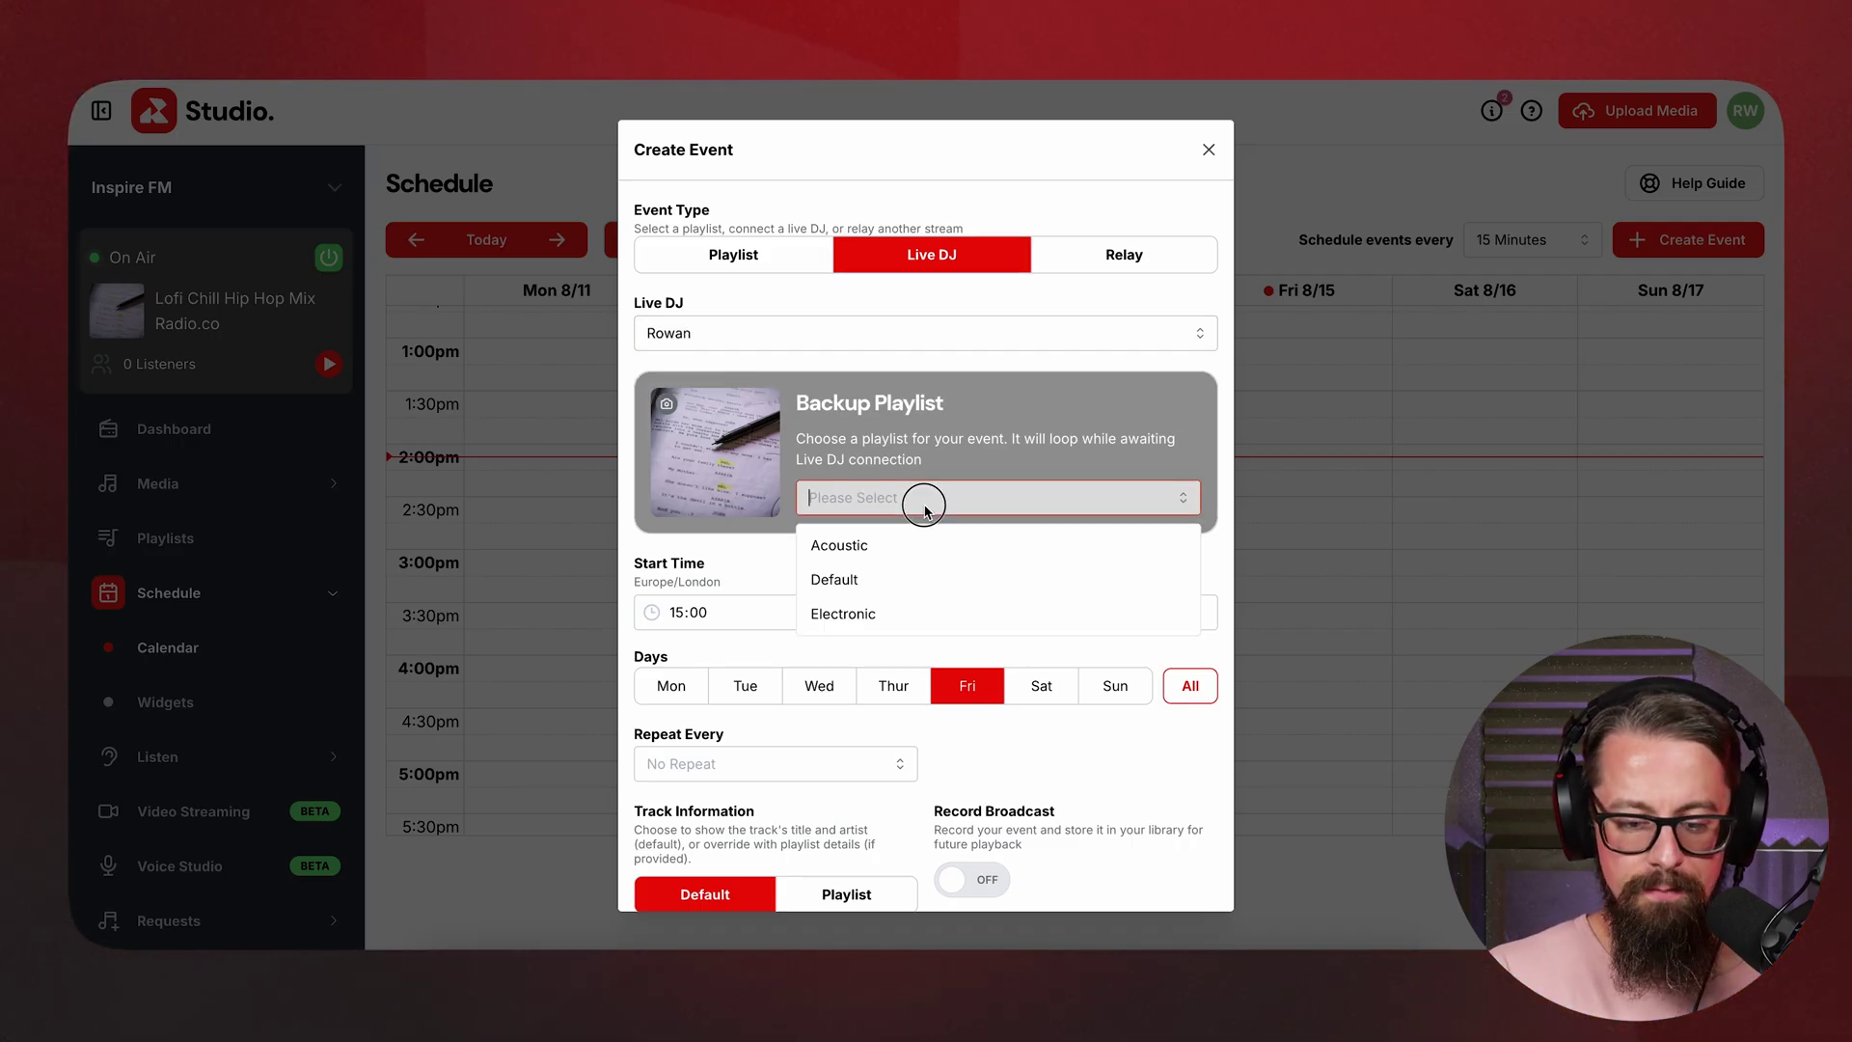
click(854, 615)
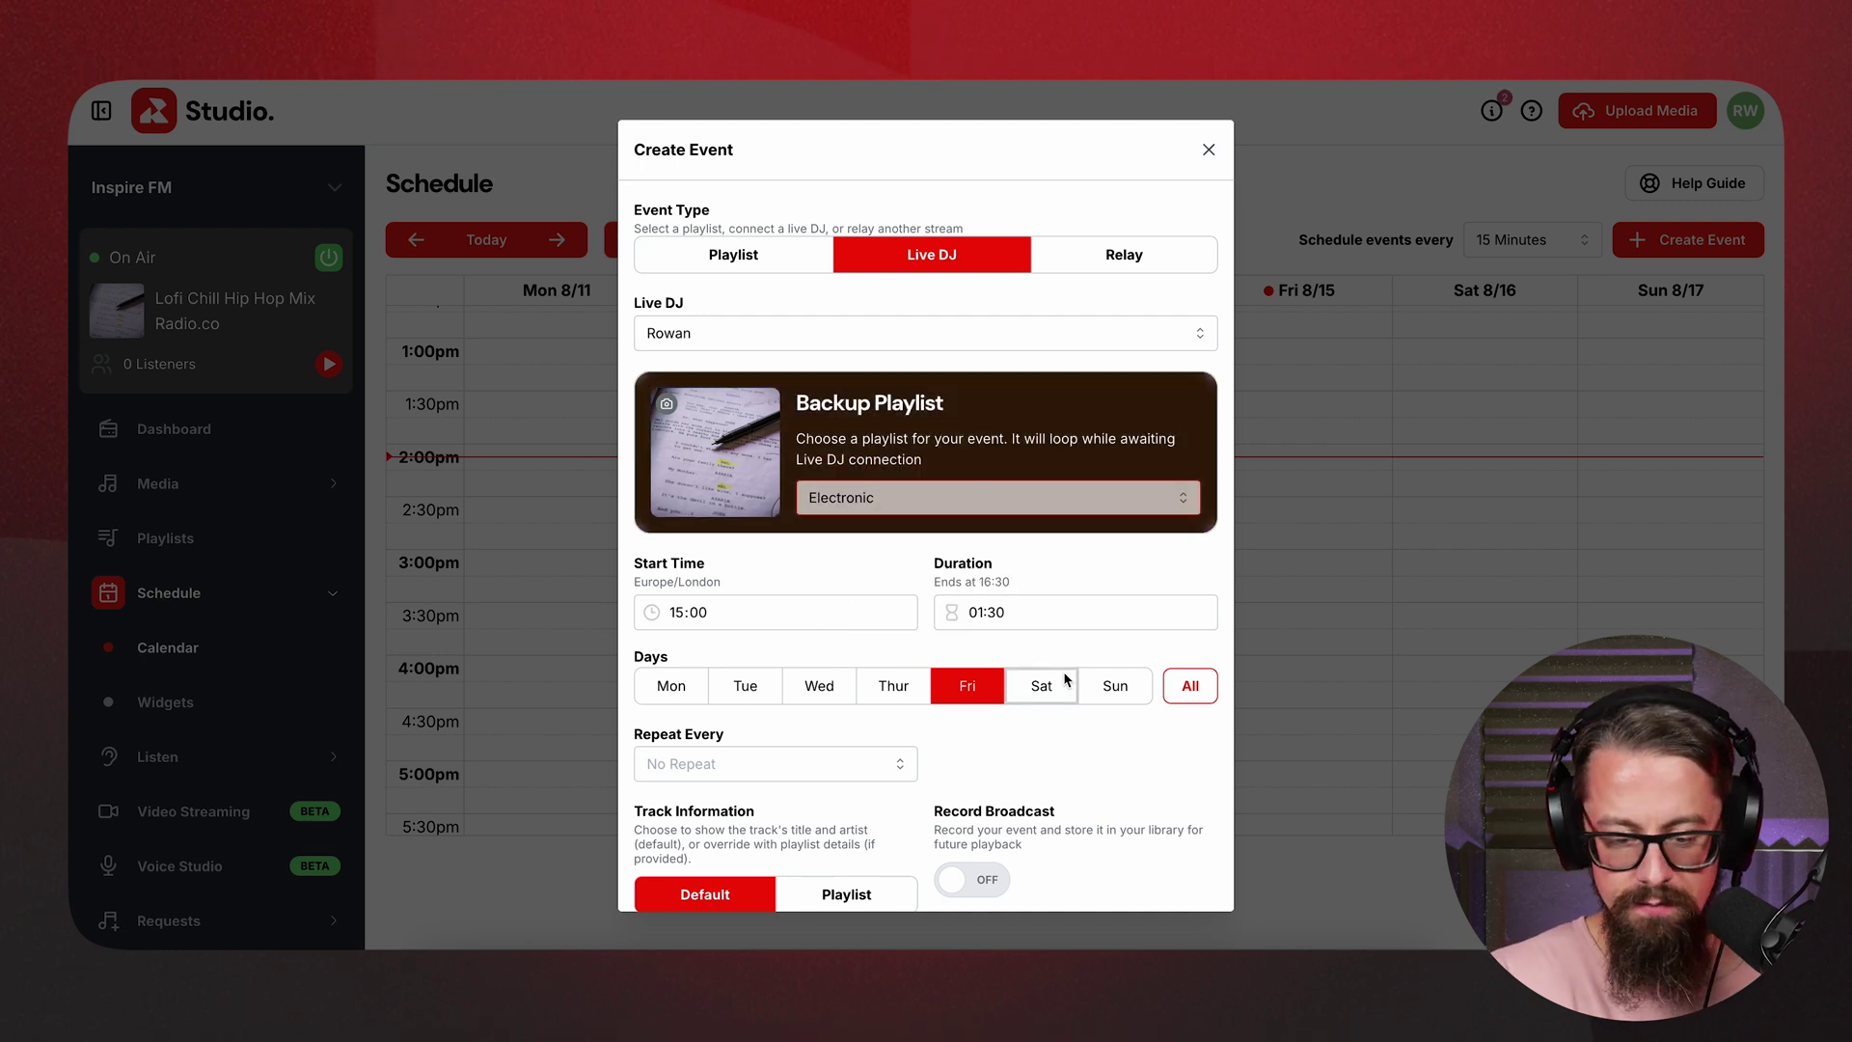
Set the event to no repeat, turn on Record Broadcast, and create it.
scroll(1017, 714, down, 1)
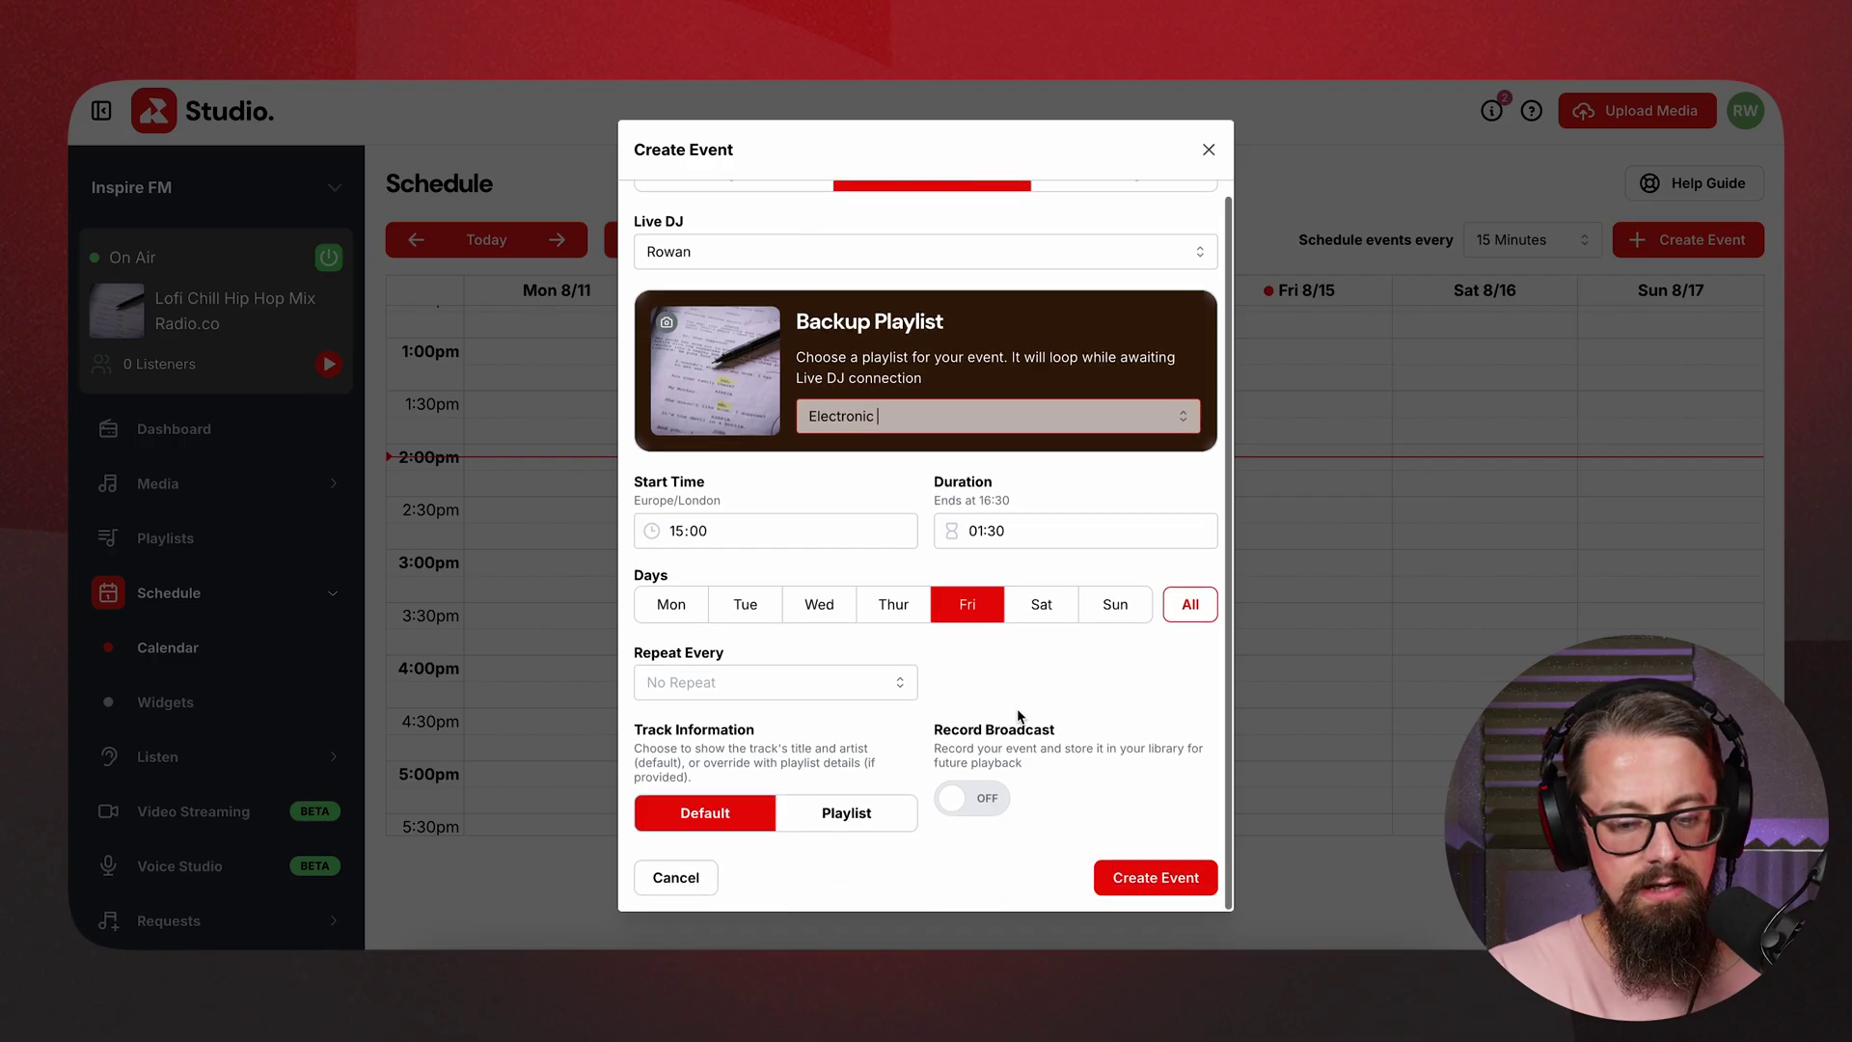
click(802, 682)
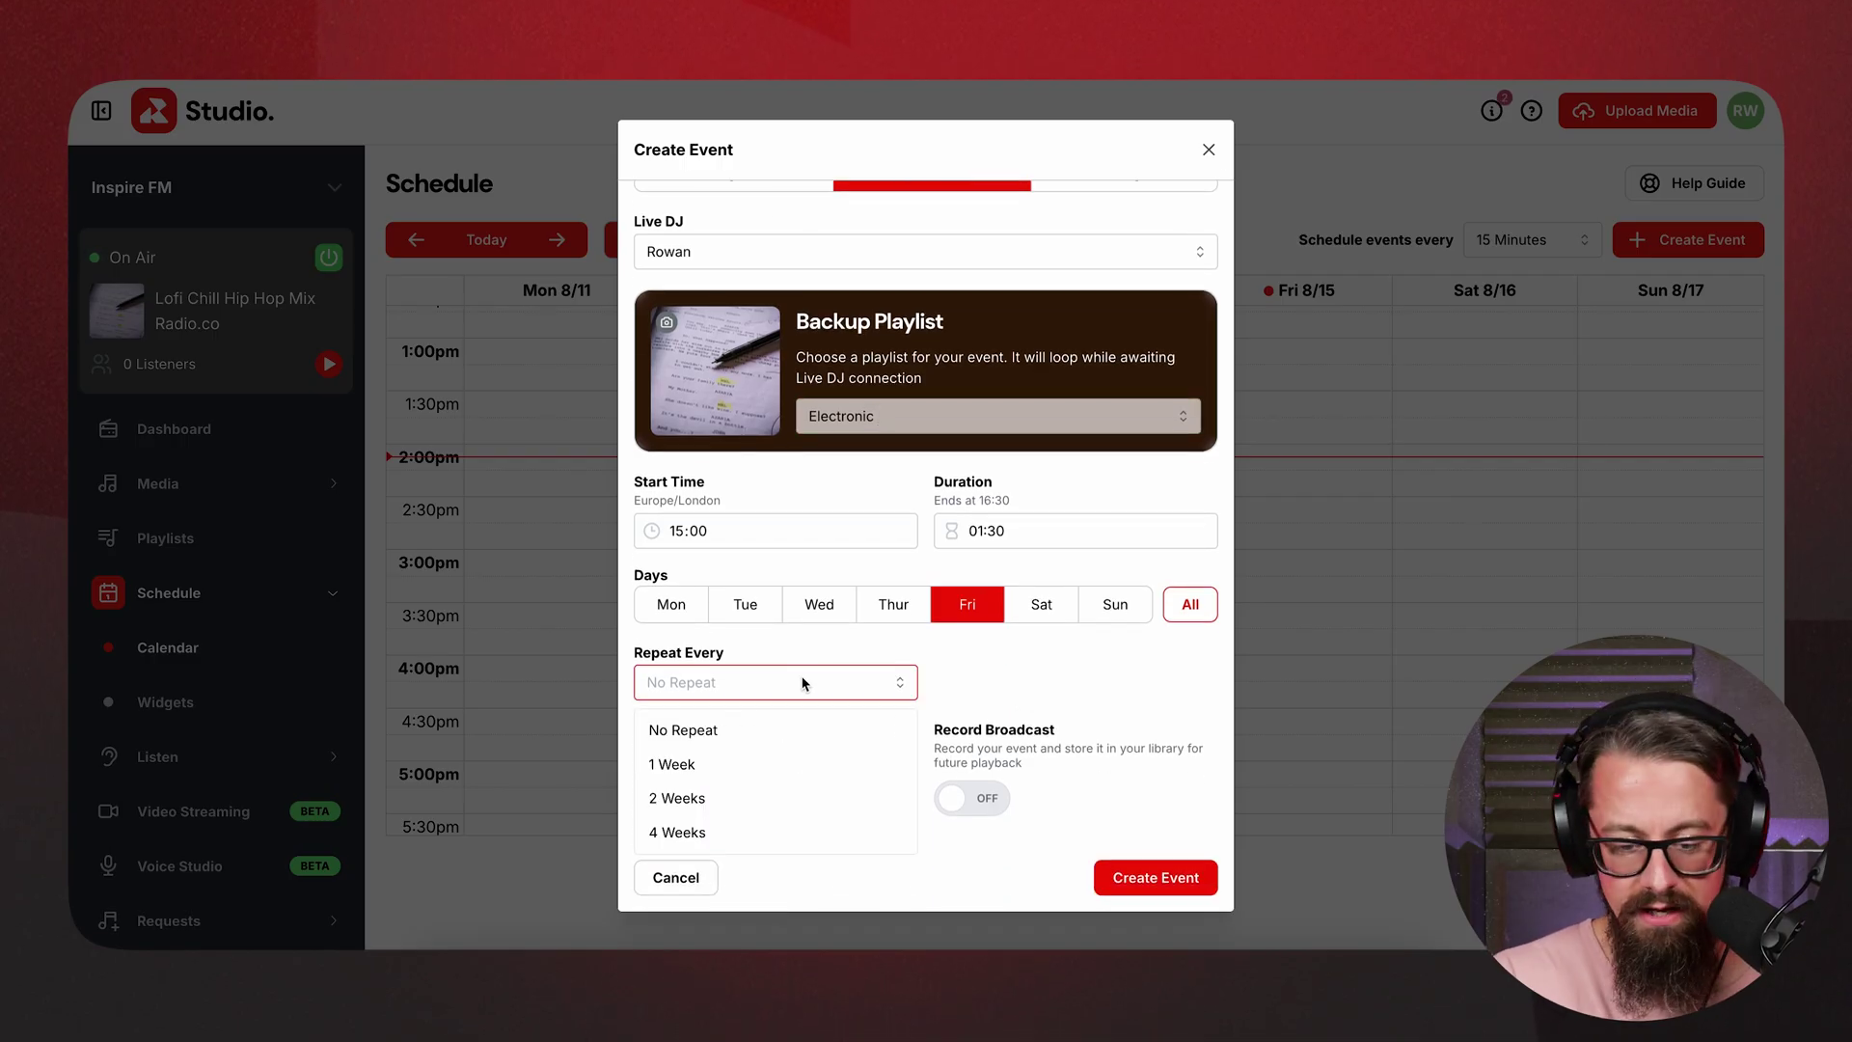
click(1039, 713)
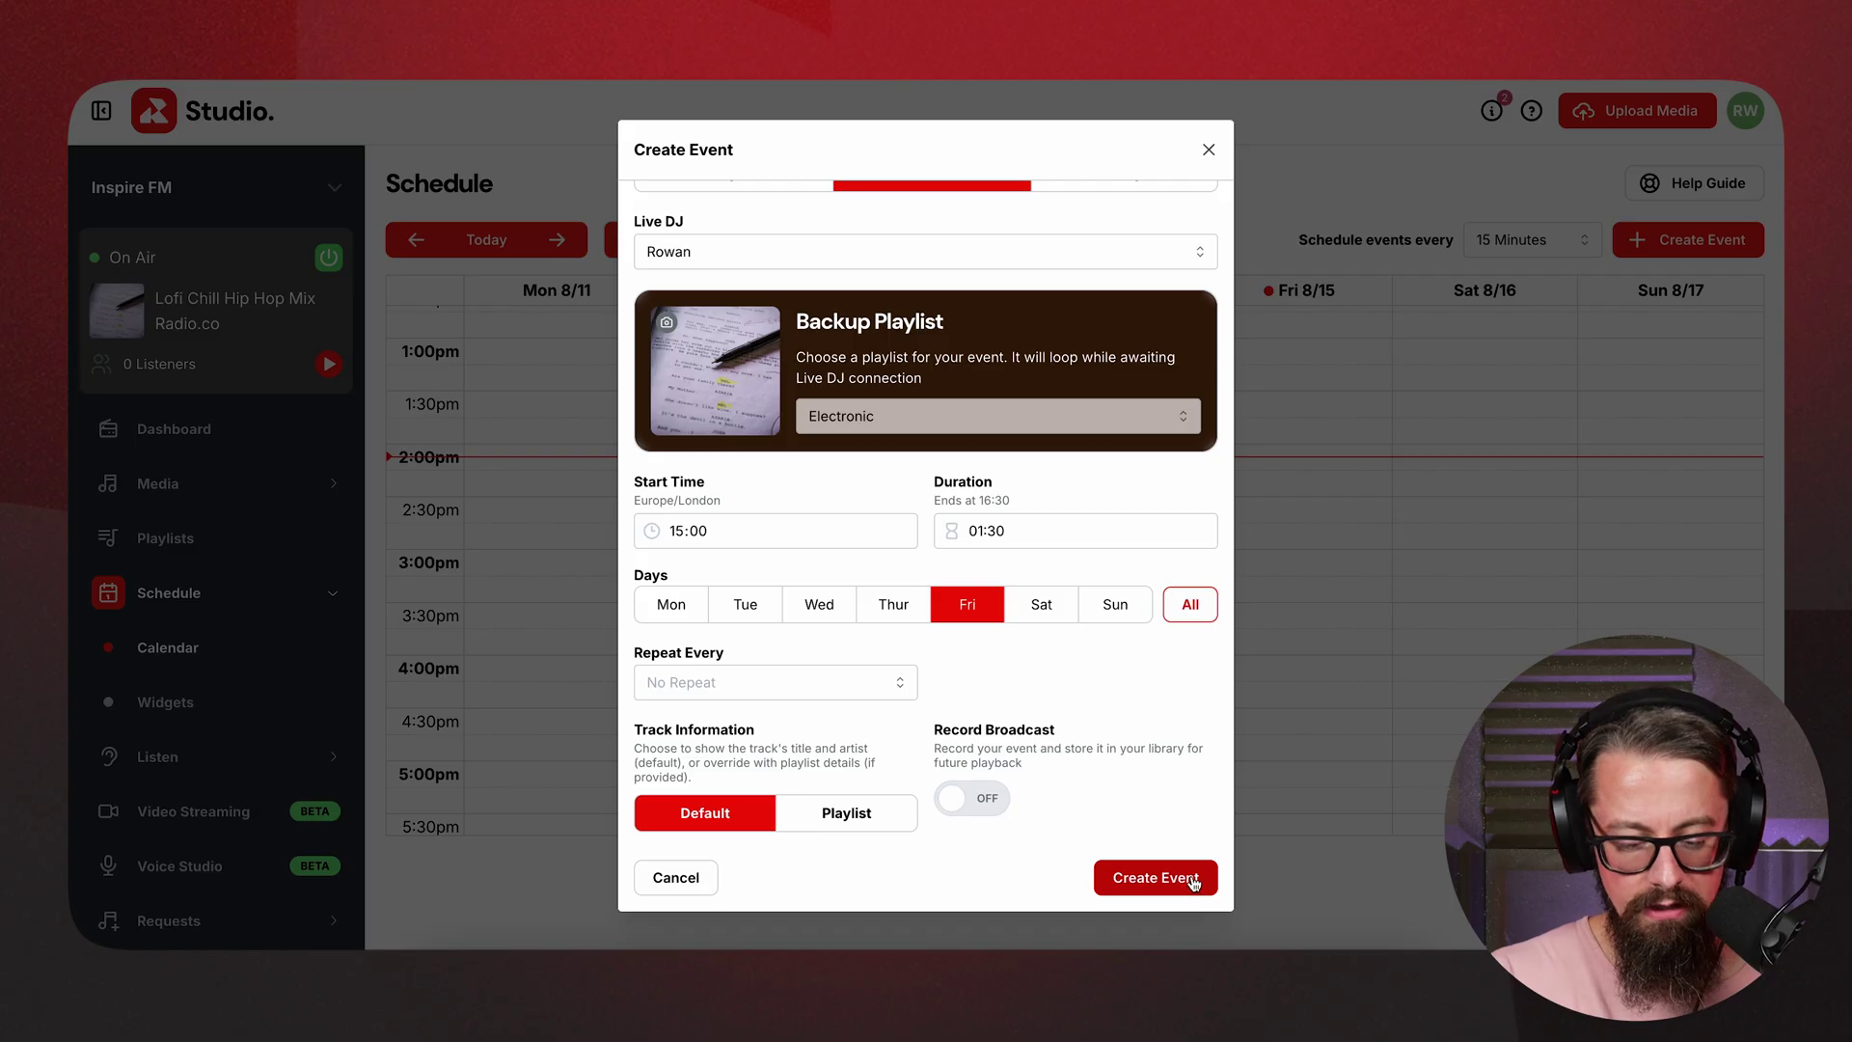
click(990, 808)
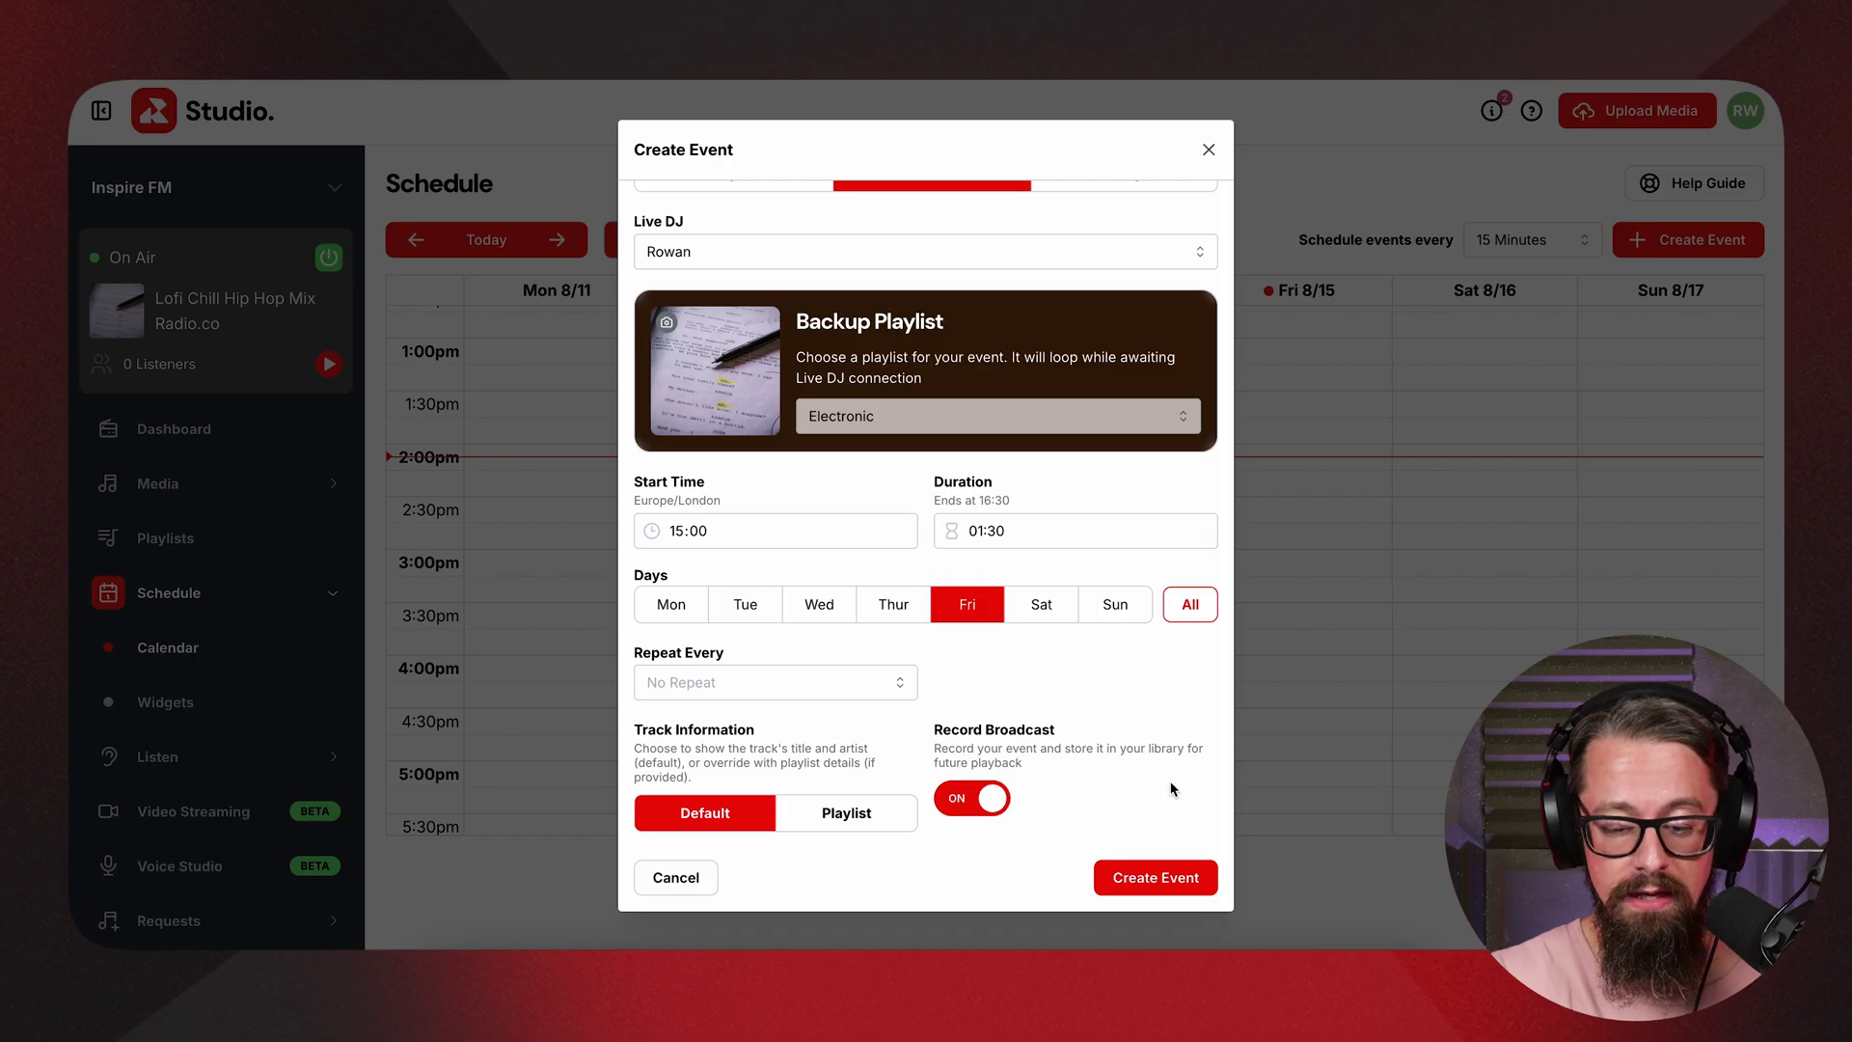
click(1155, 877)
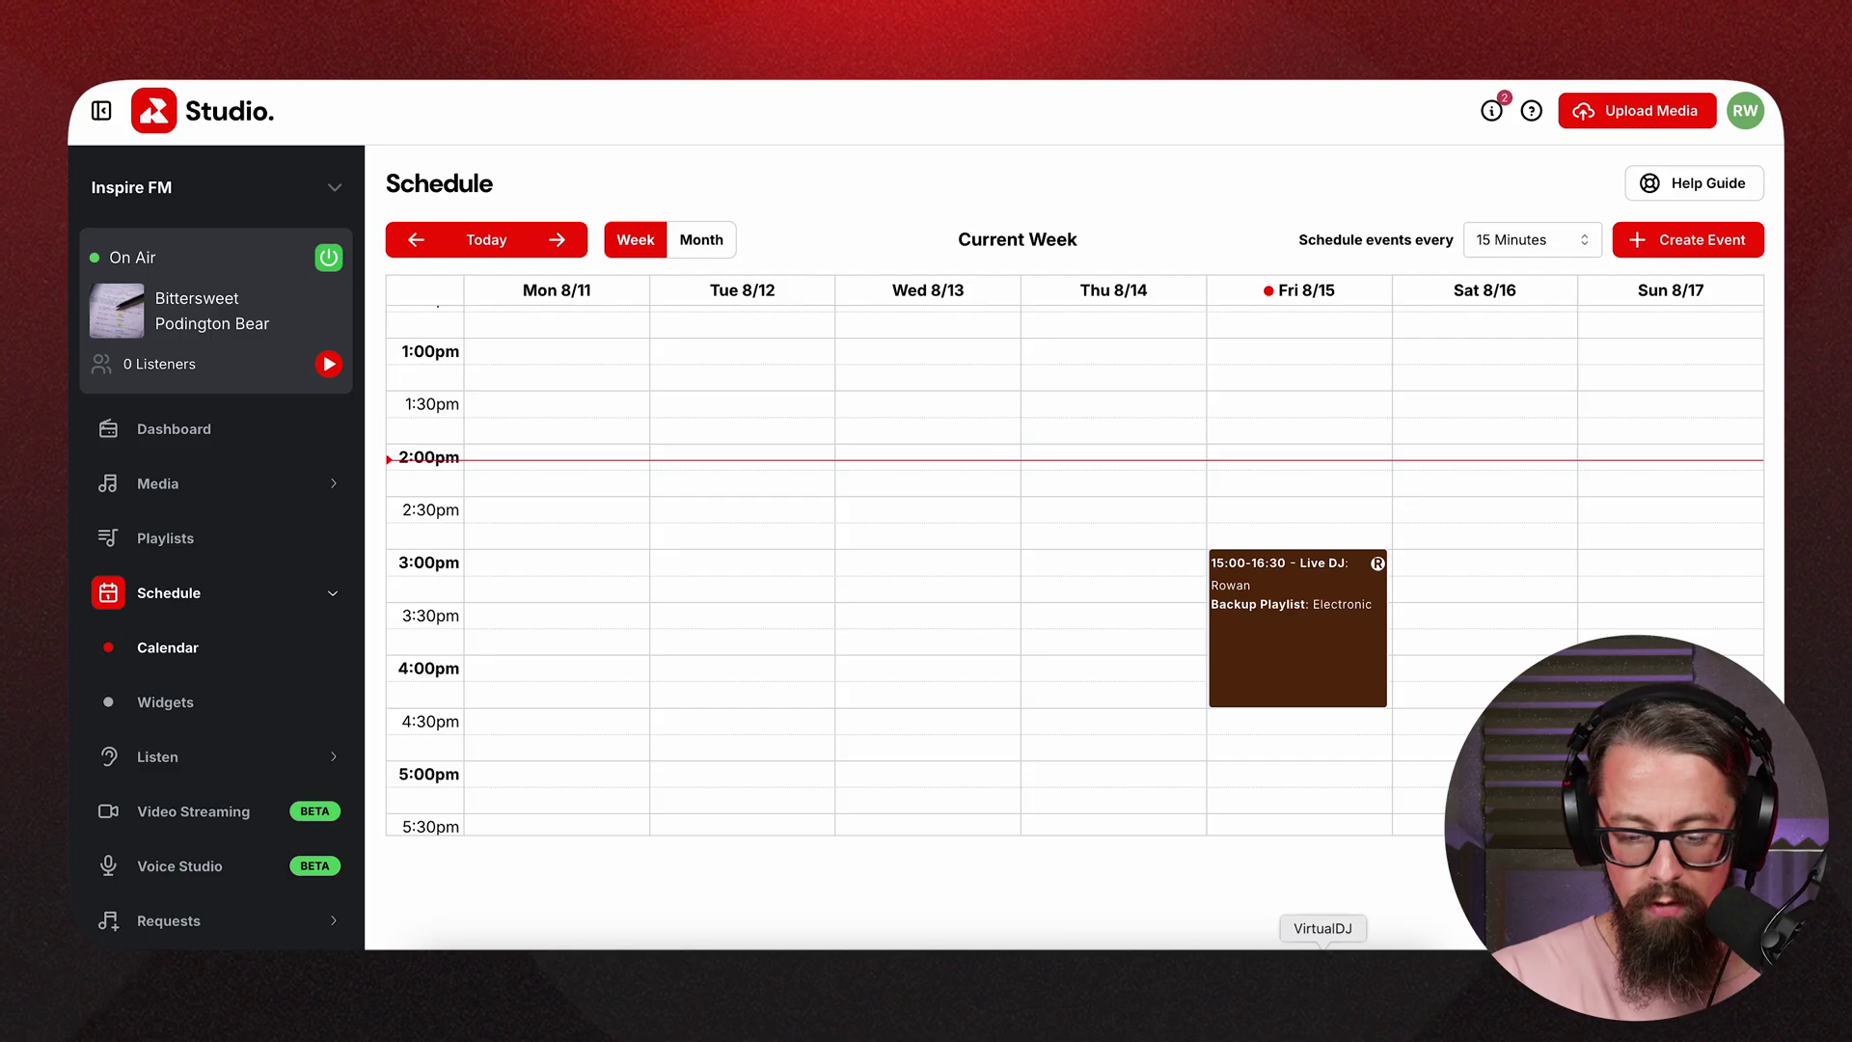
Switch back to VirtualDJ's radio-server broadcast settings.
click(1322, 949)
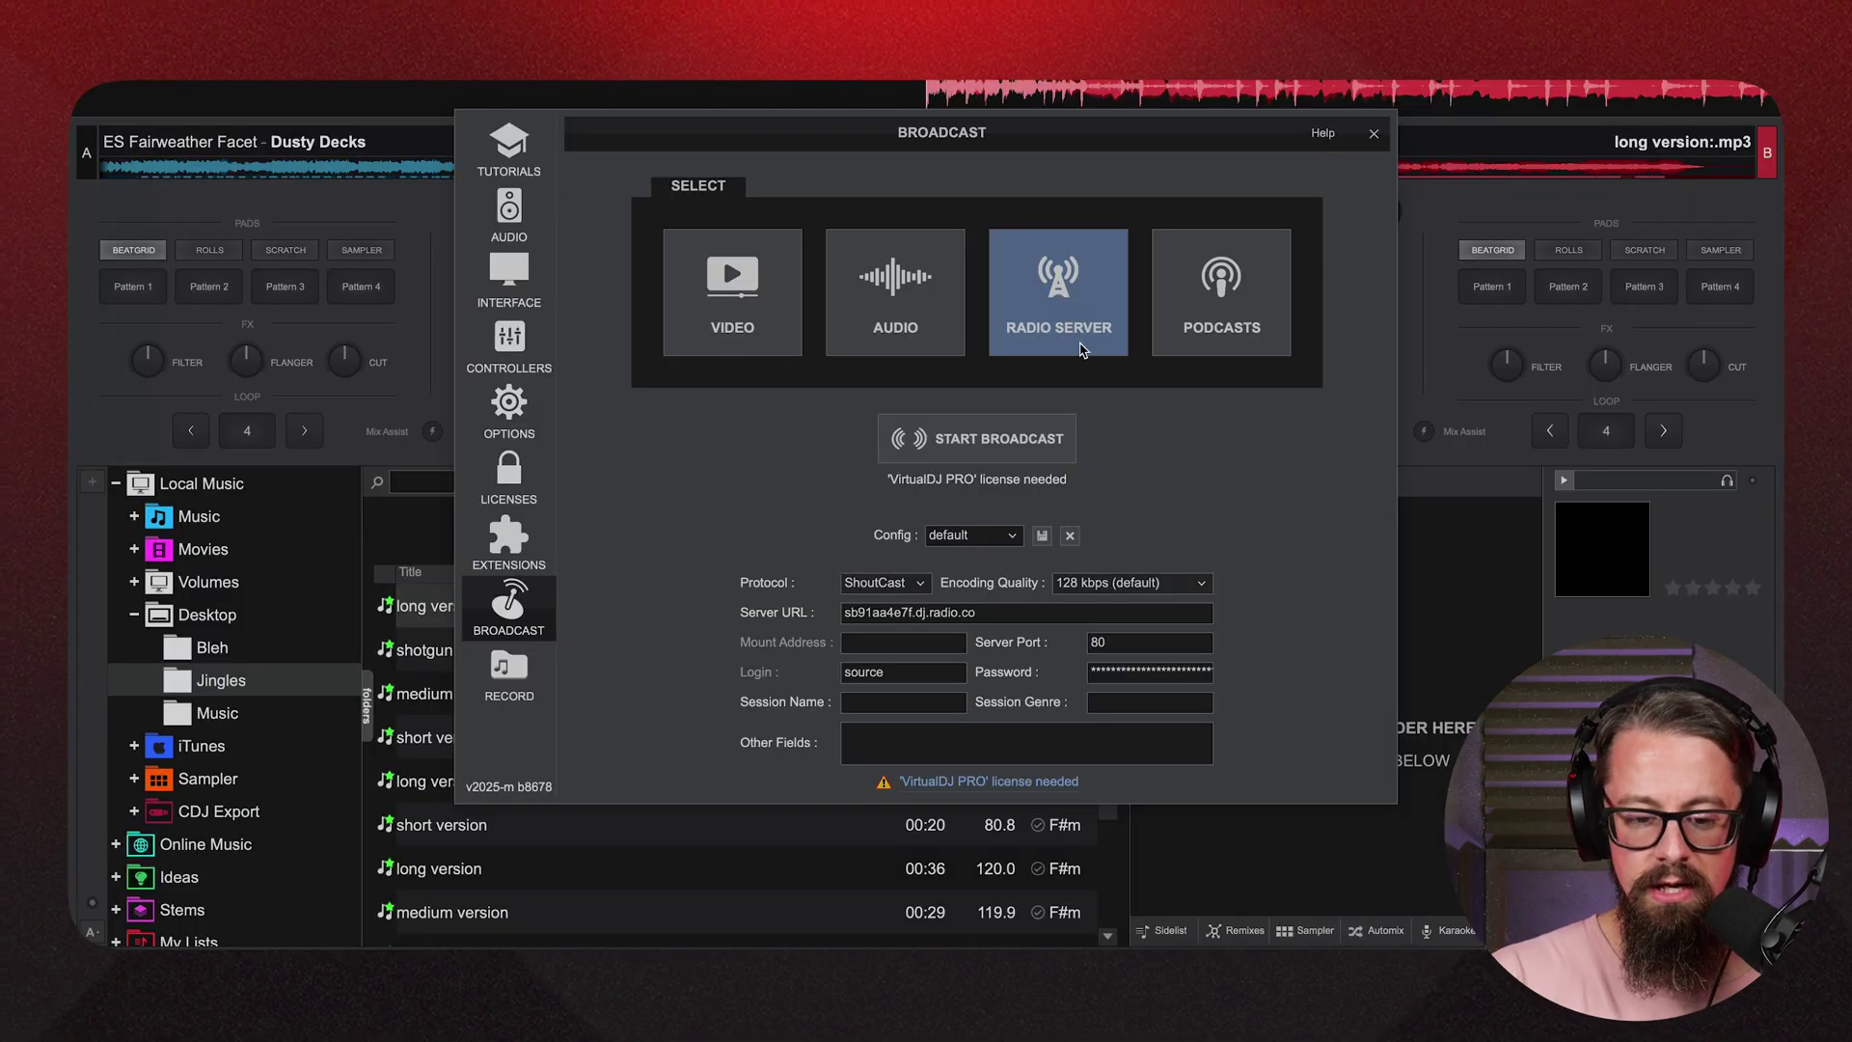
Start both decks, raise deck A's tempo and slow deck B to 109.54 BPM.
click(1374, 137)
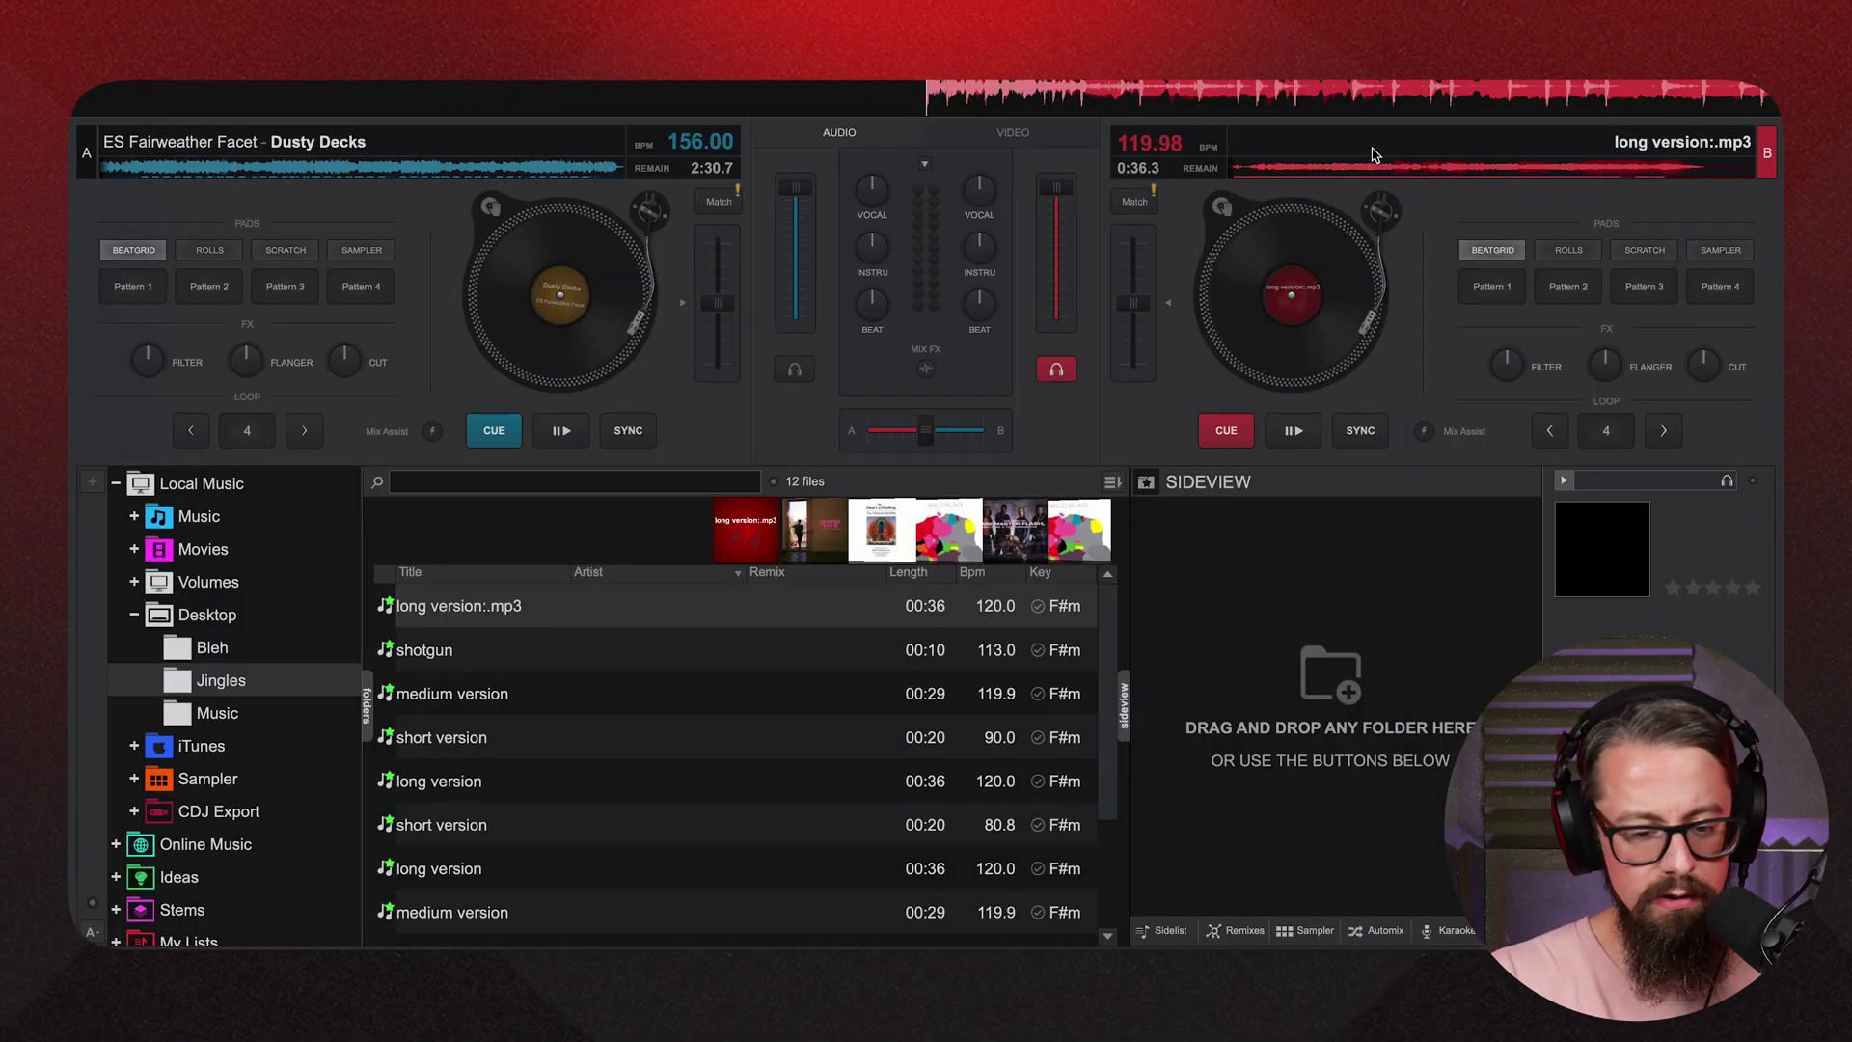
click(553, 441)
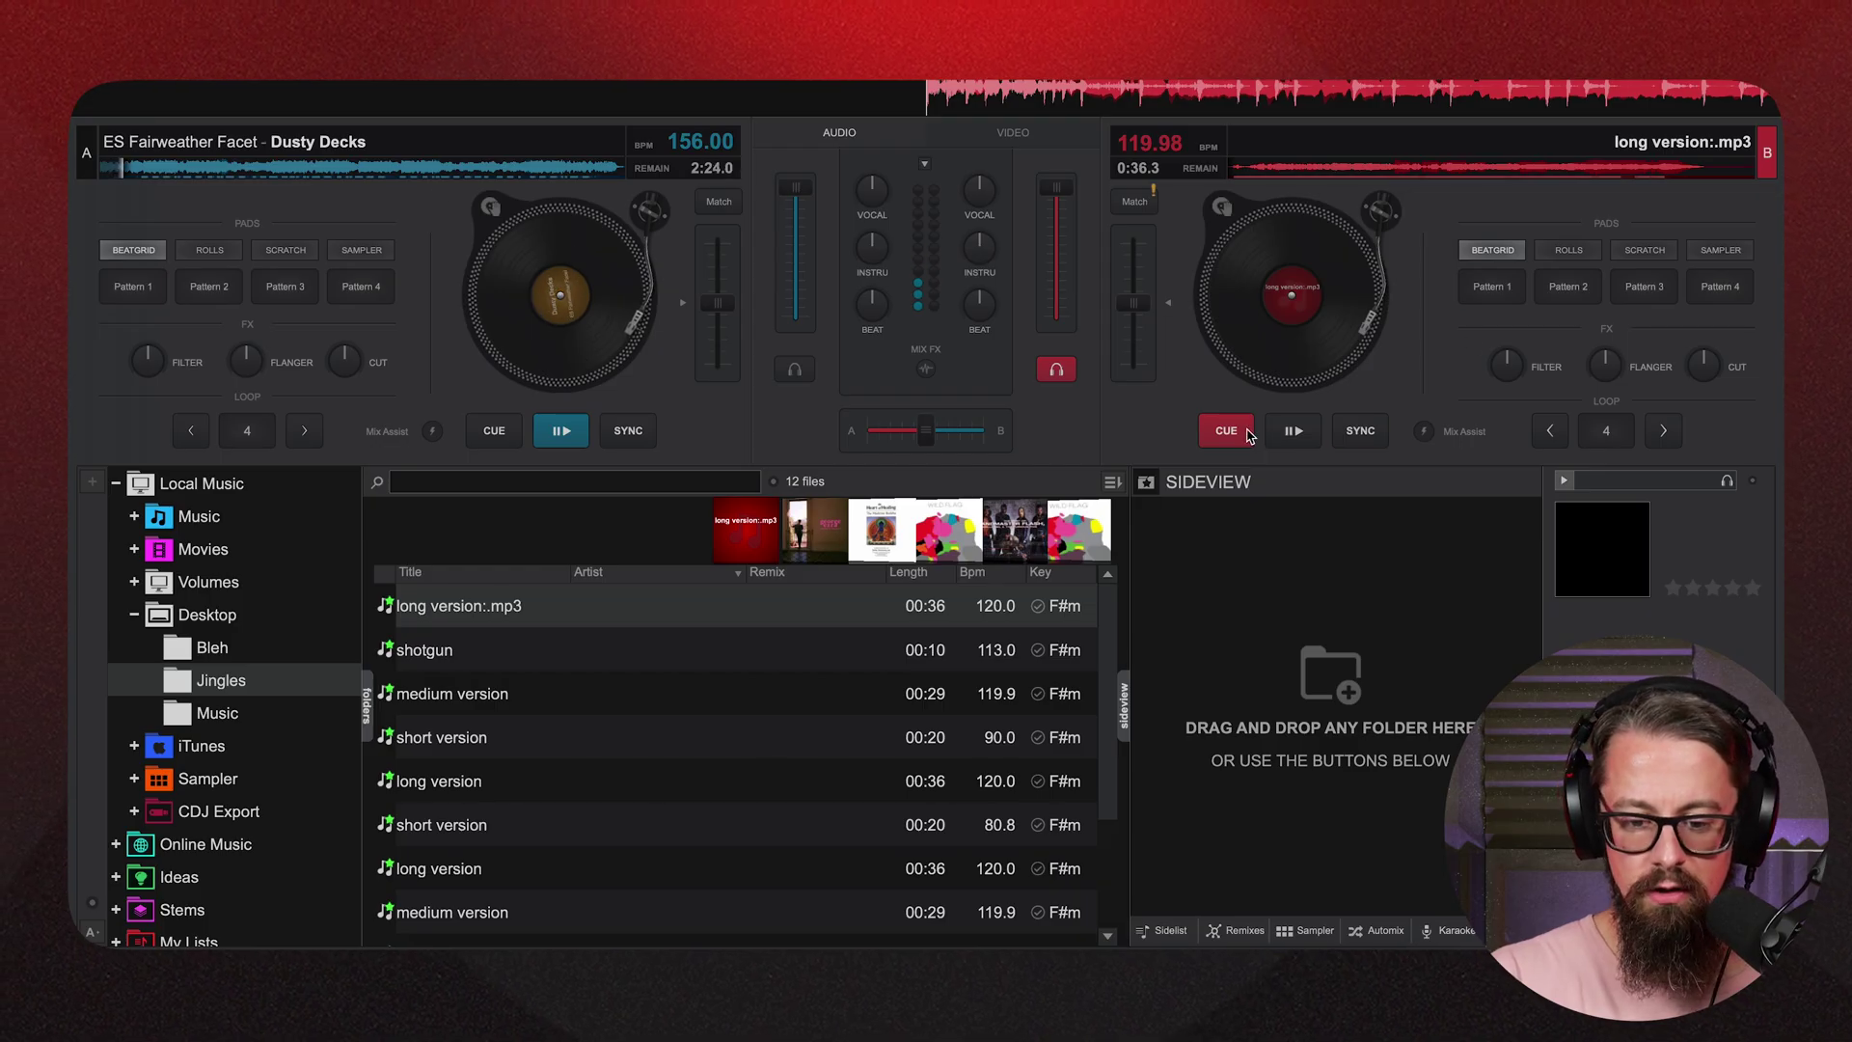
click(1283, 440)
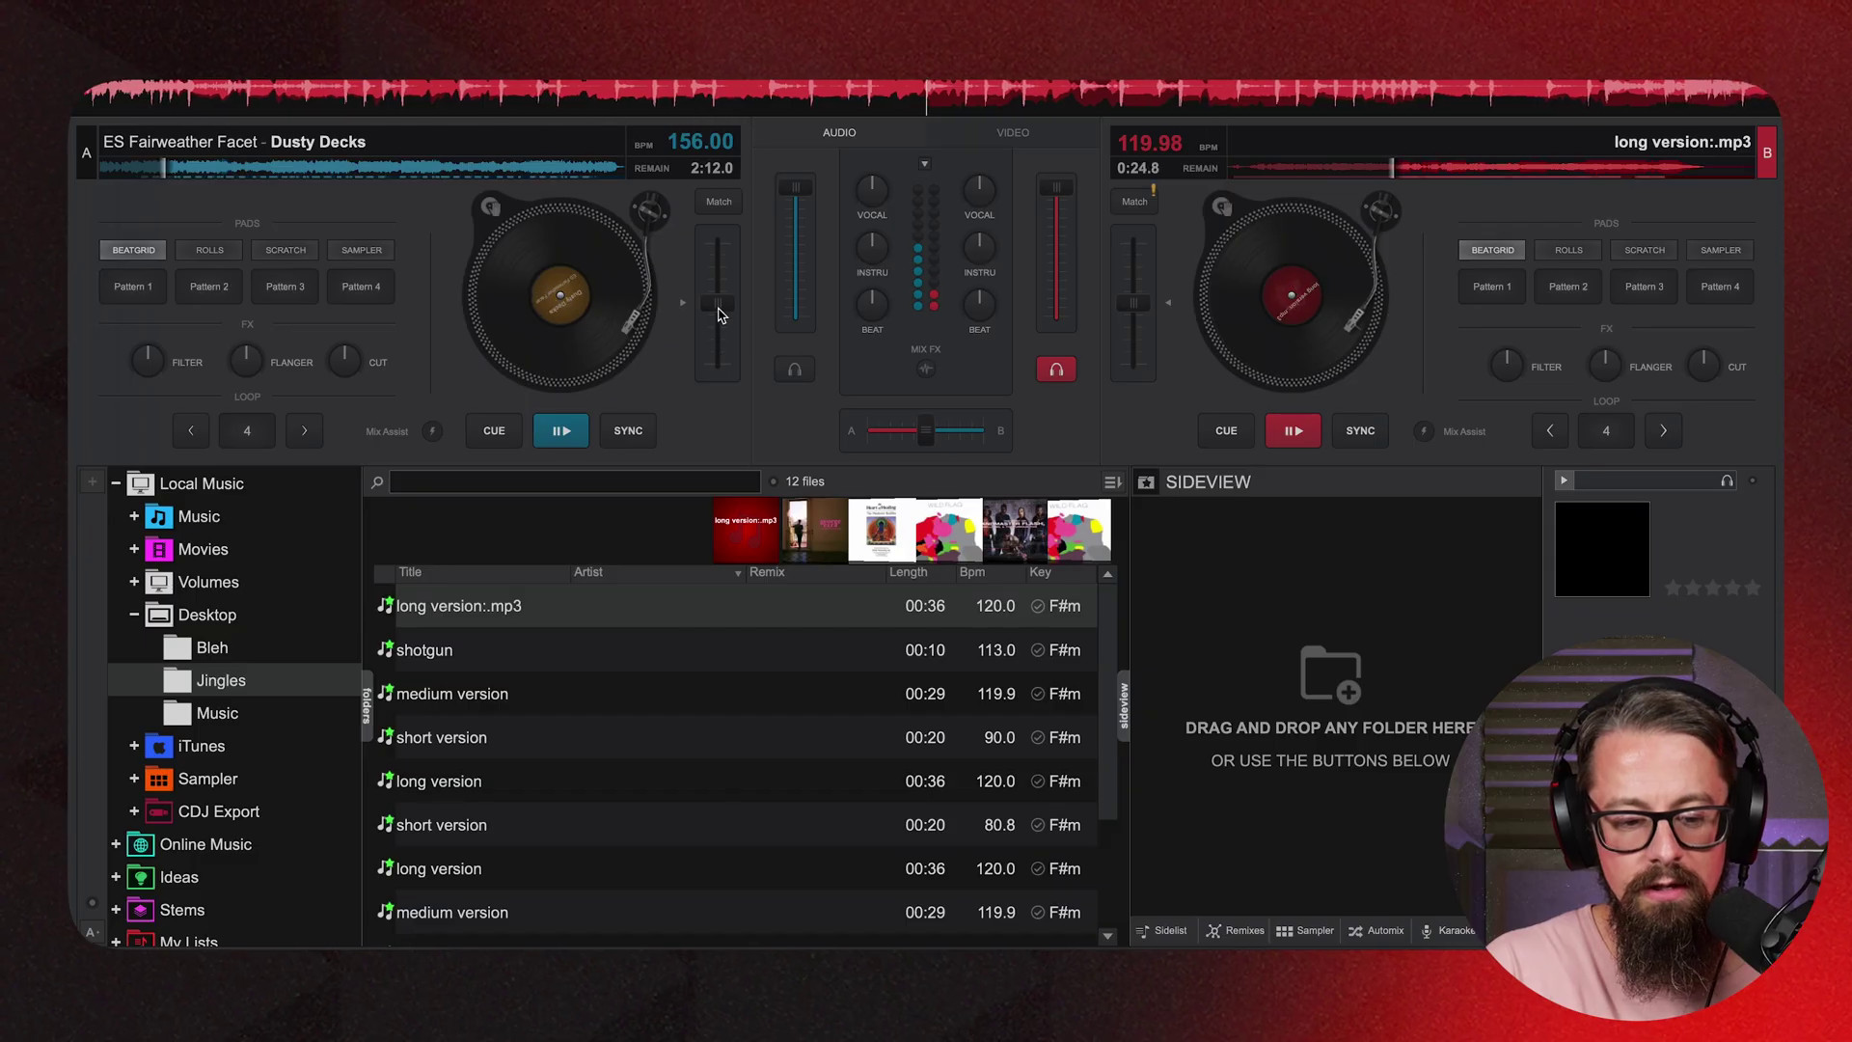
drag(718, 313, 719, 333)
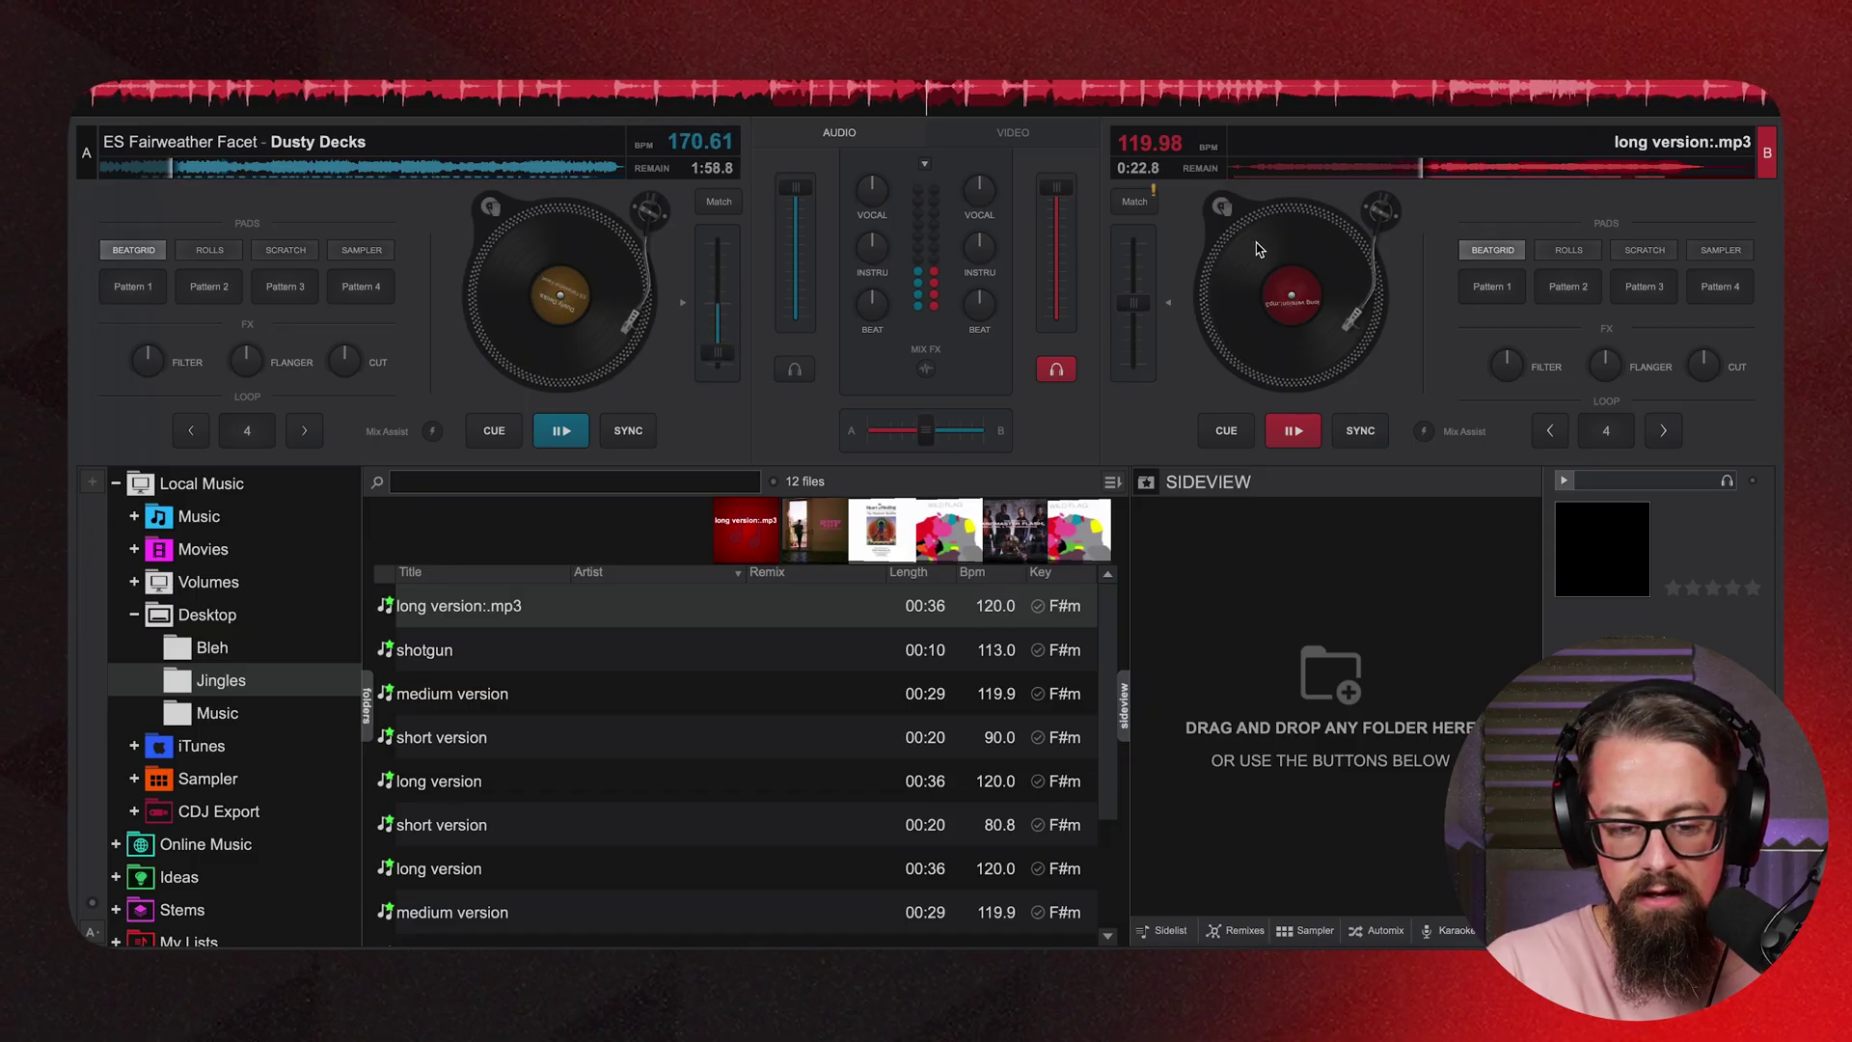
drag(1147, 307, 1138, 259)
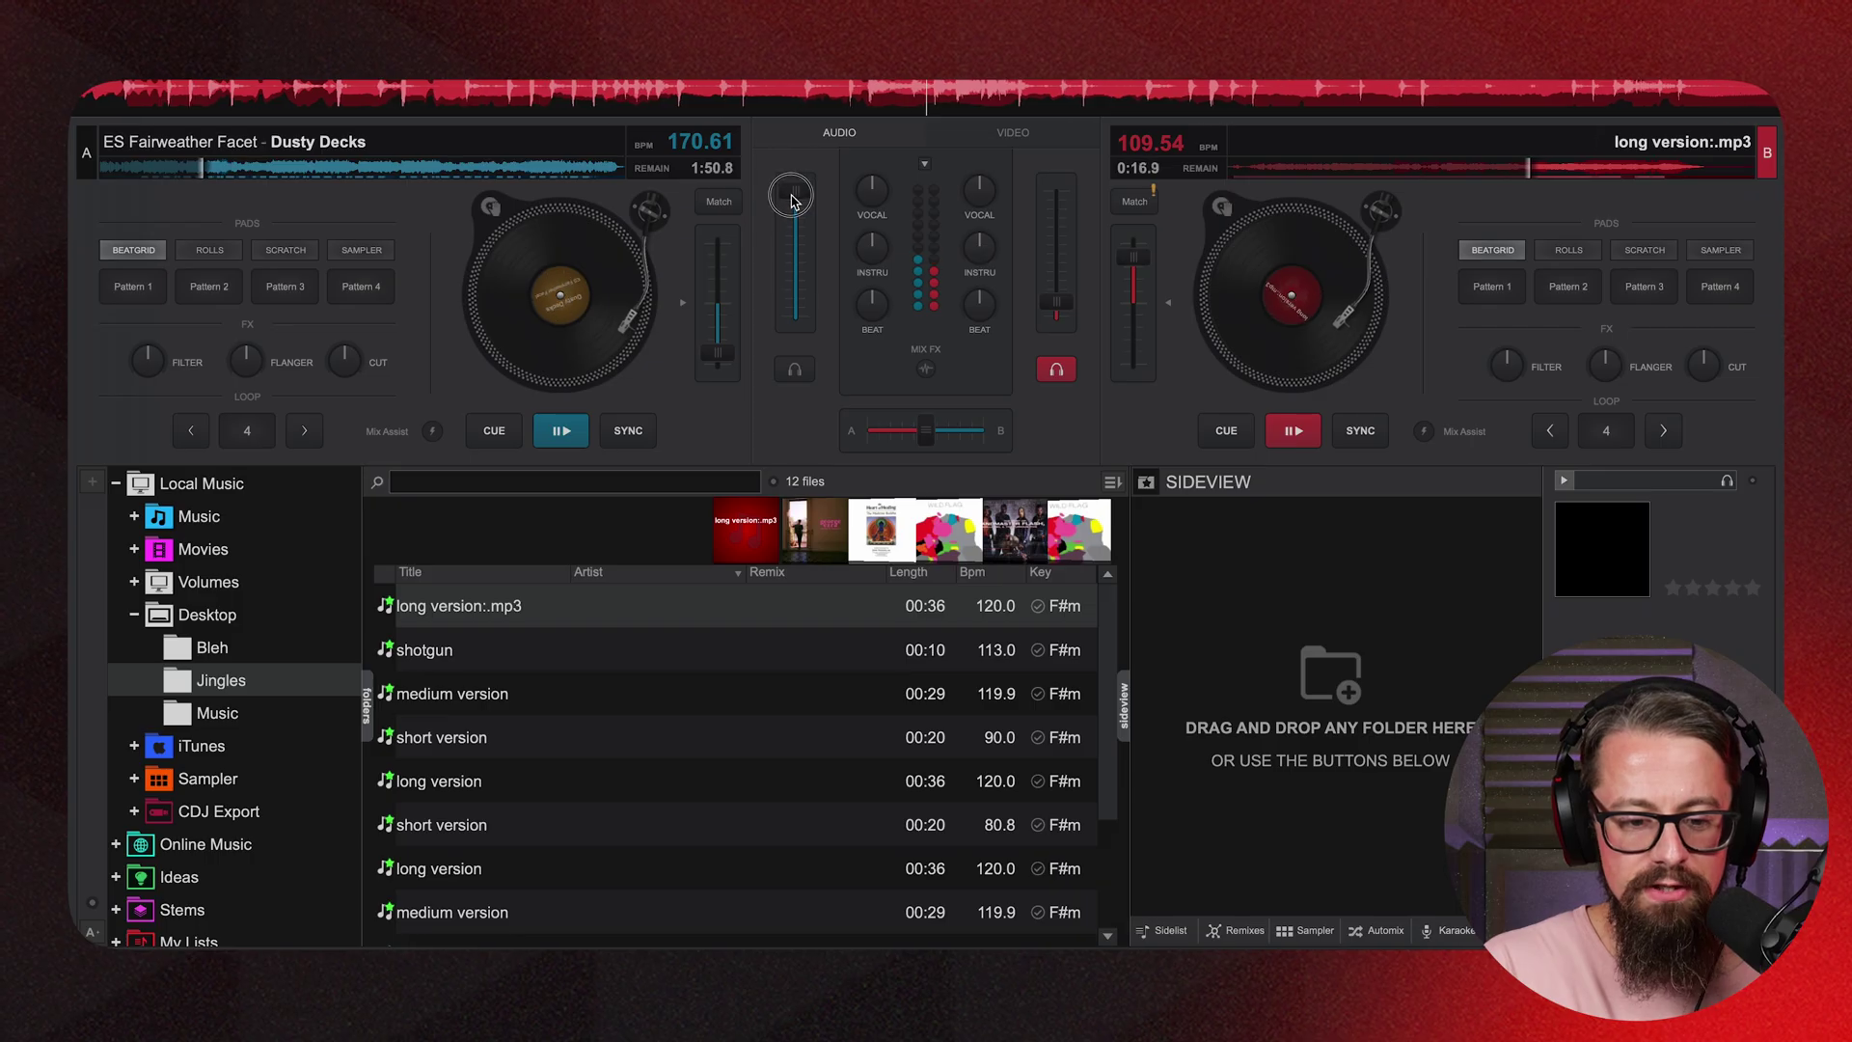
Lower deck A to about half volume, pause deck B and load the medium version onto it.
drag(789, 193, 795, 262)
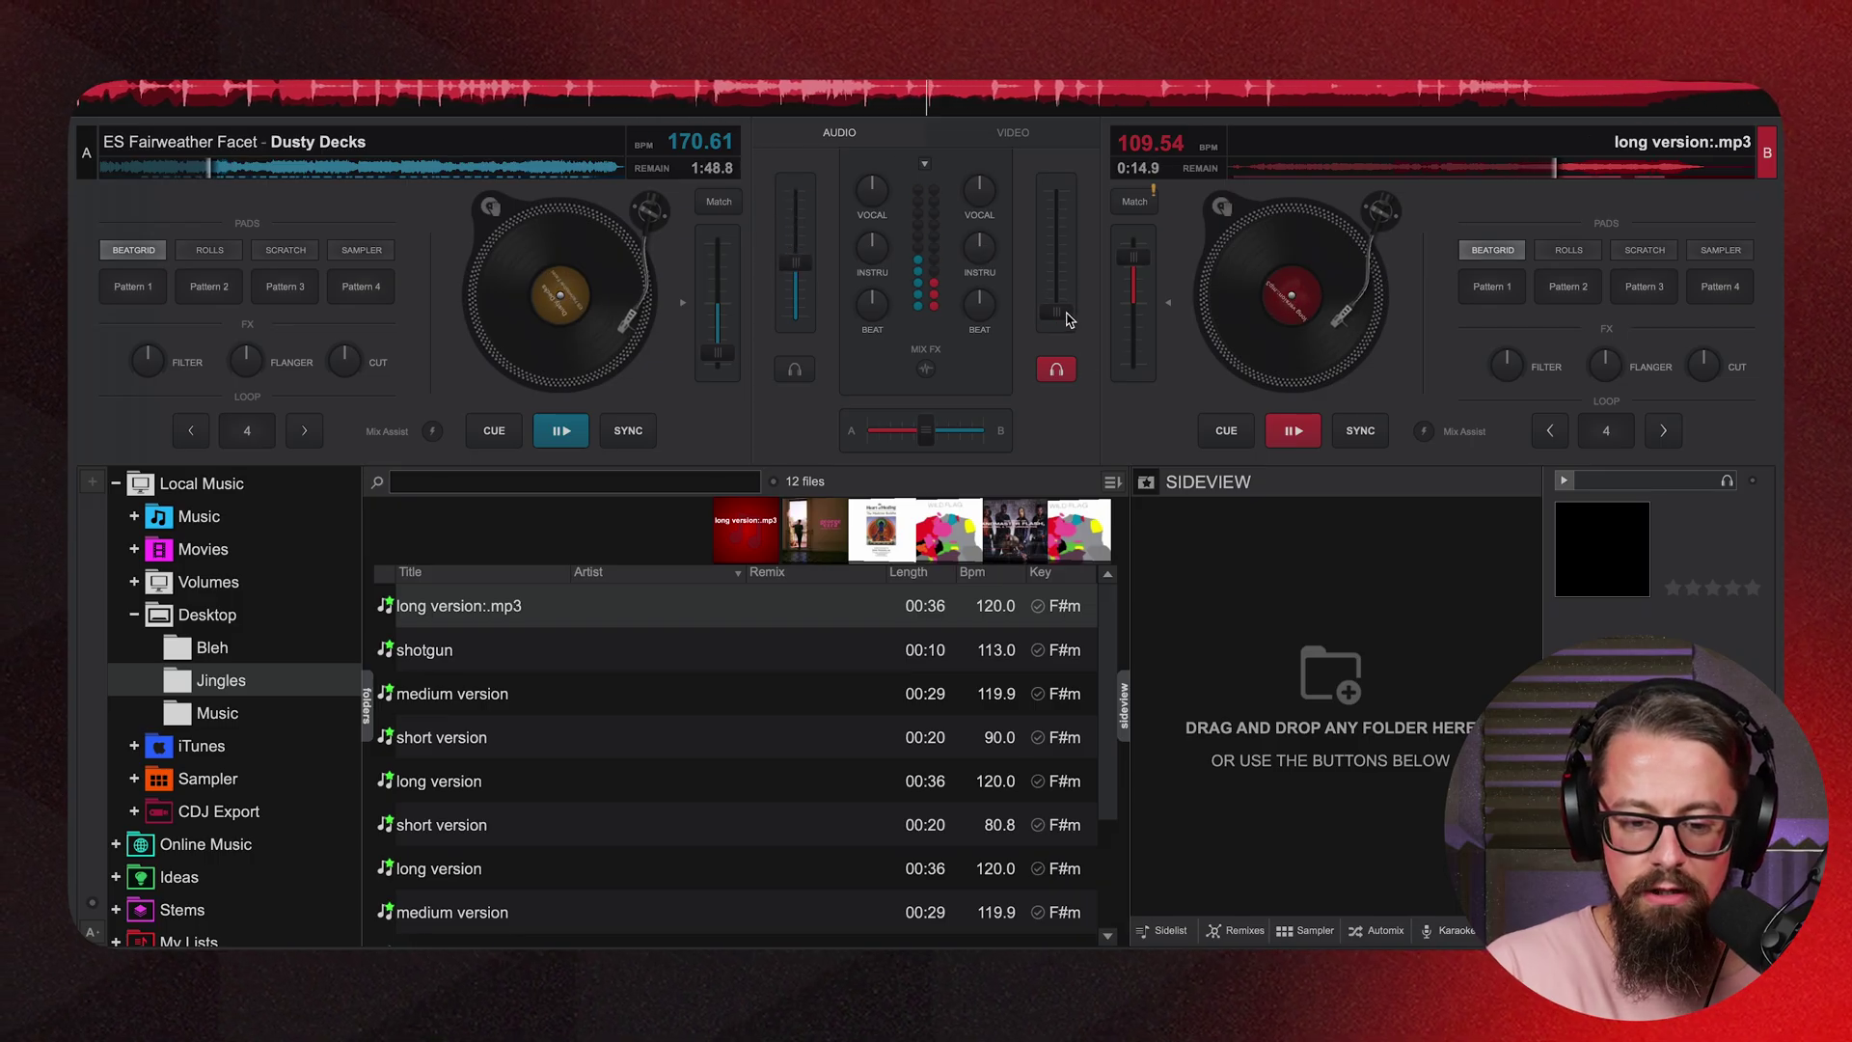
click(1298, 432)
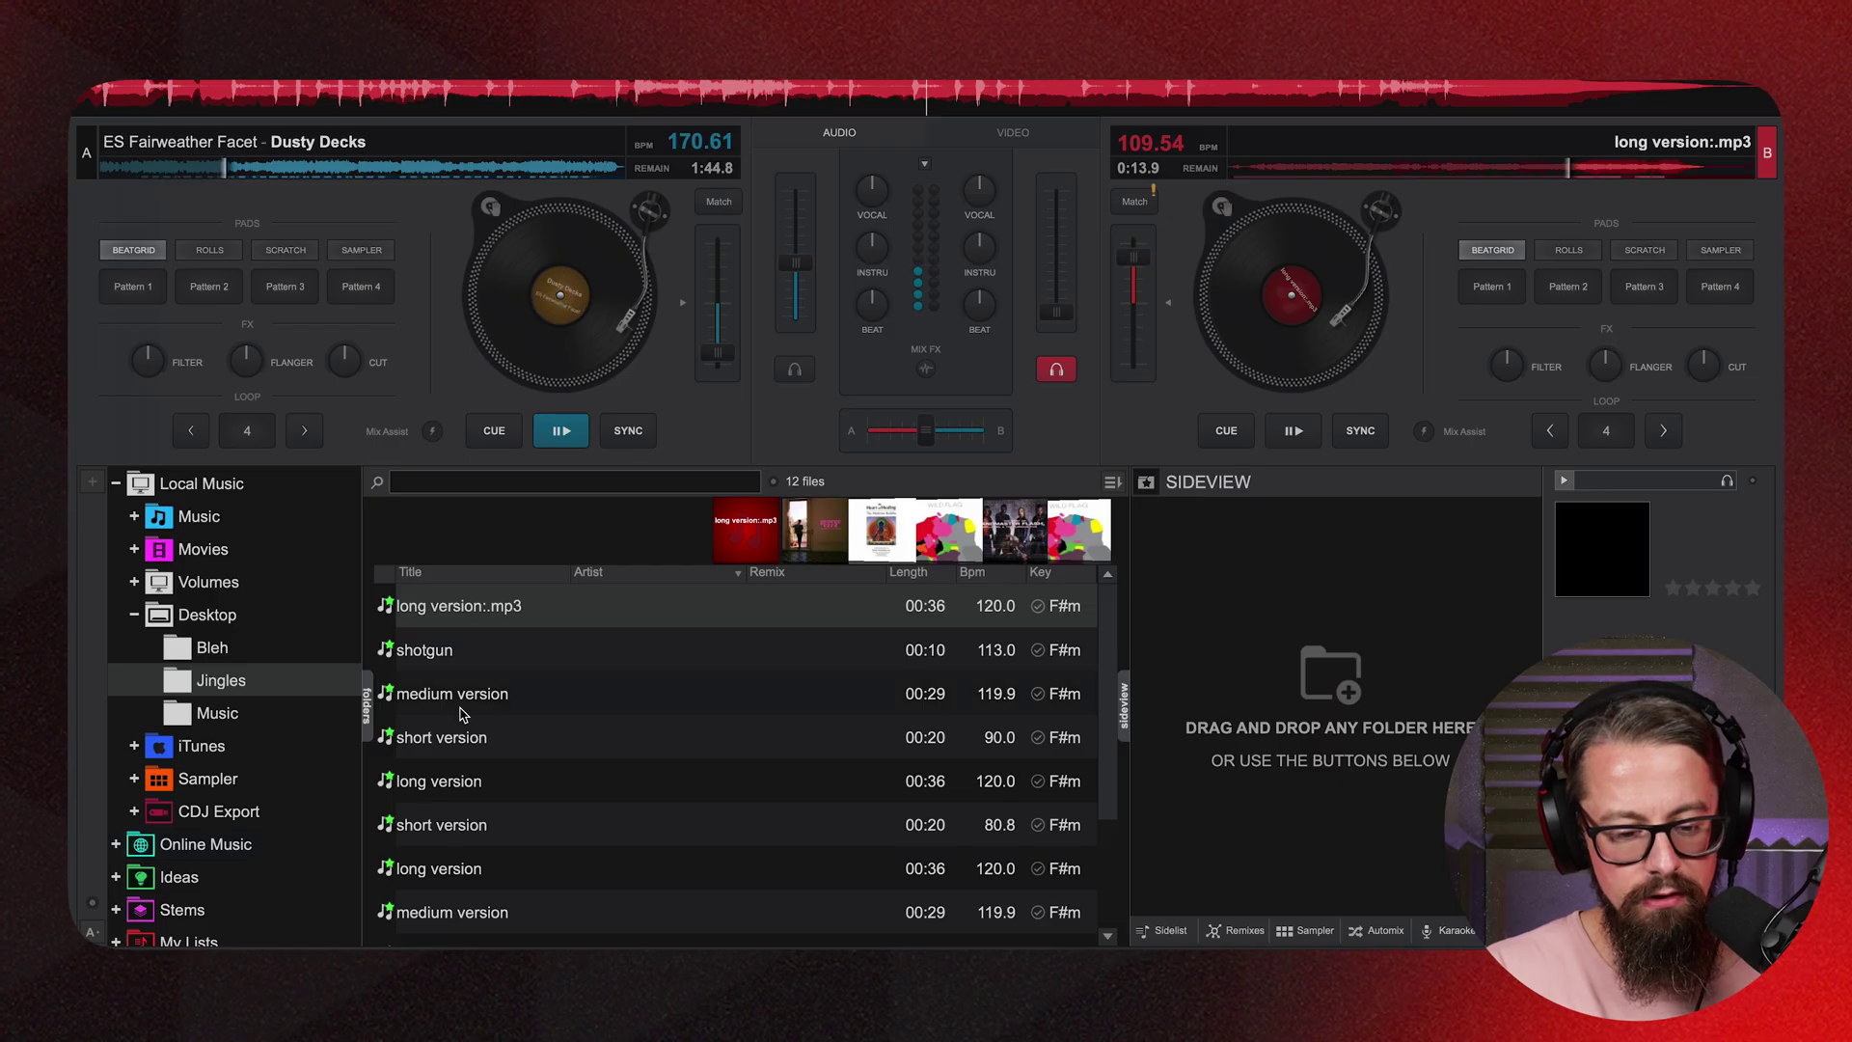
drag(491, 697, 1273, 273)
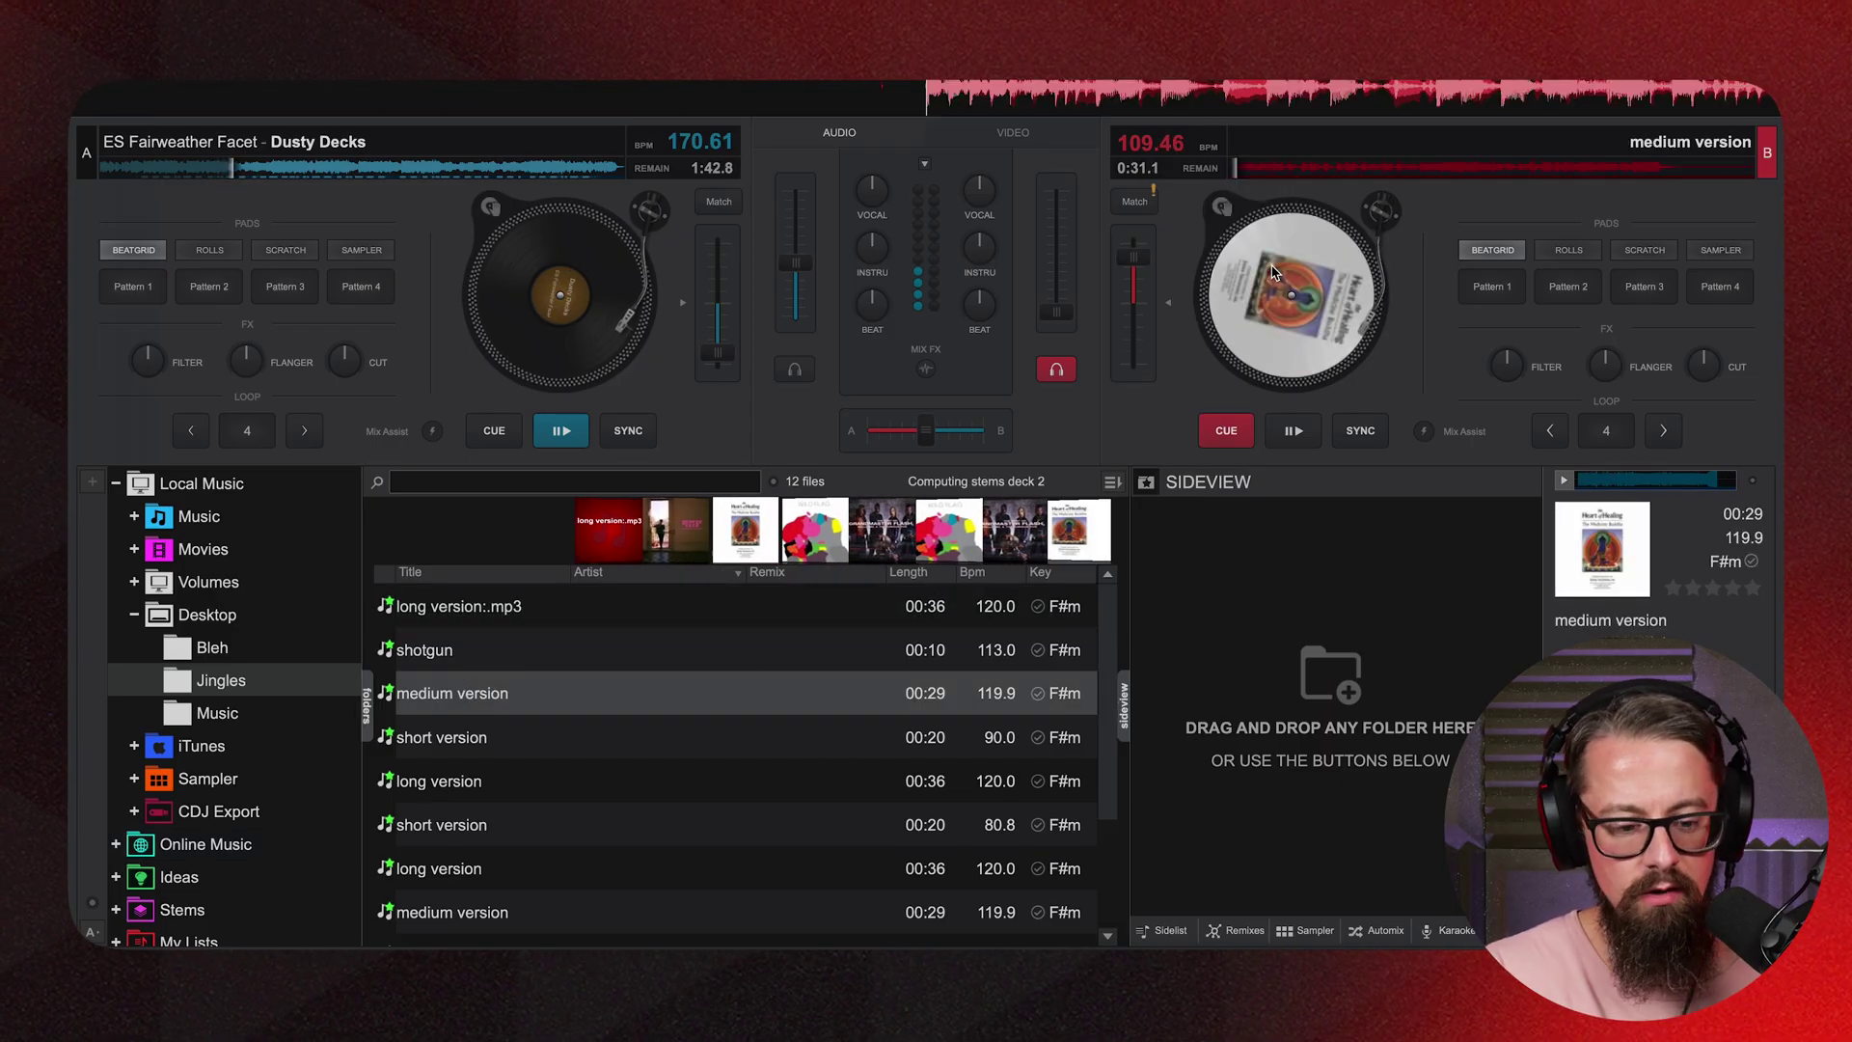
Show the Music folder's tracks and select Molife.
click(262, 722)
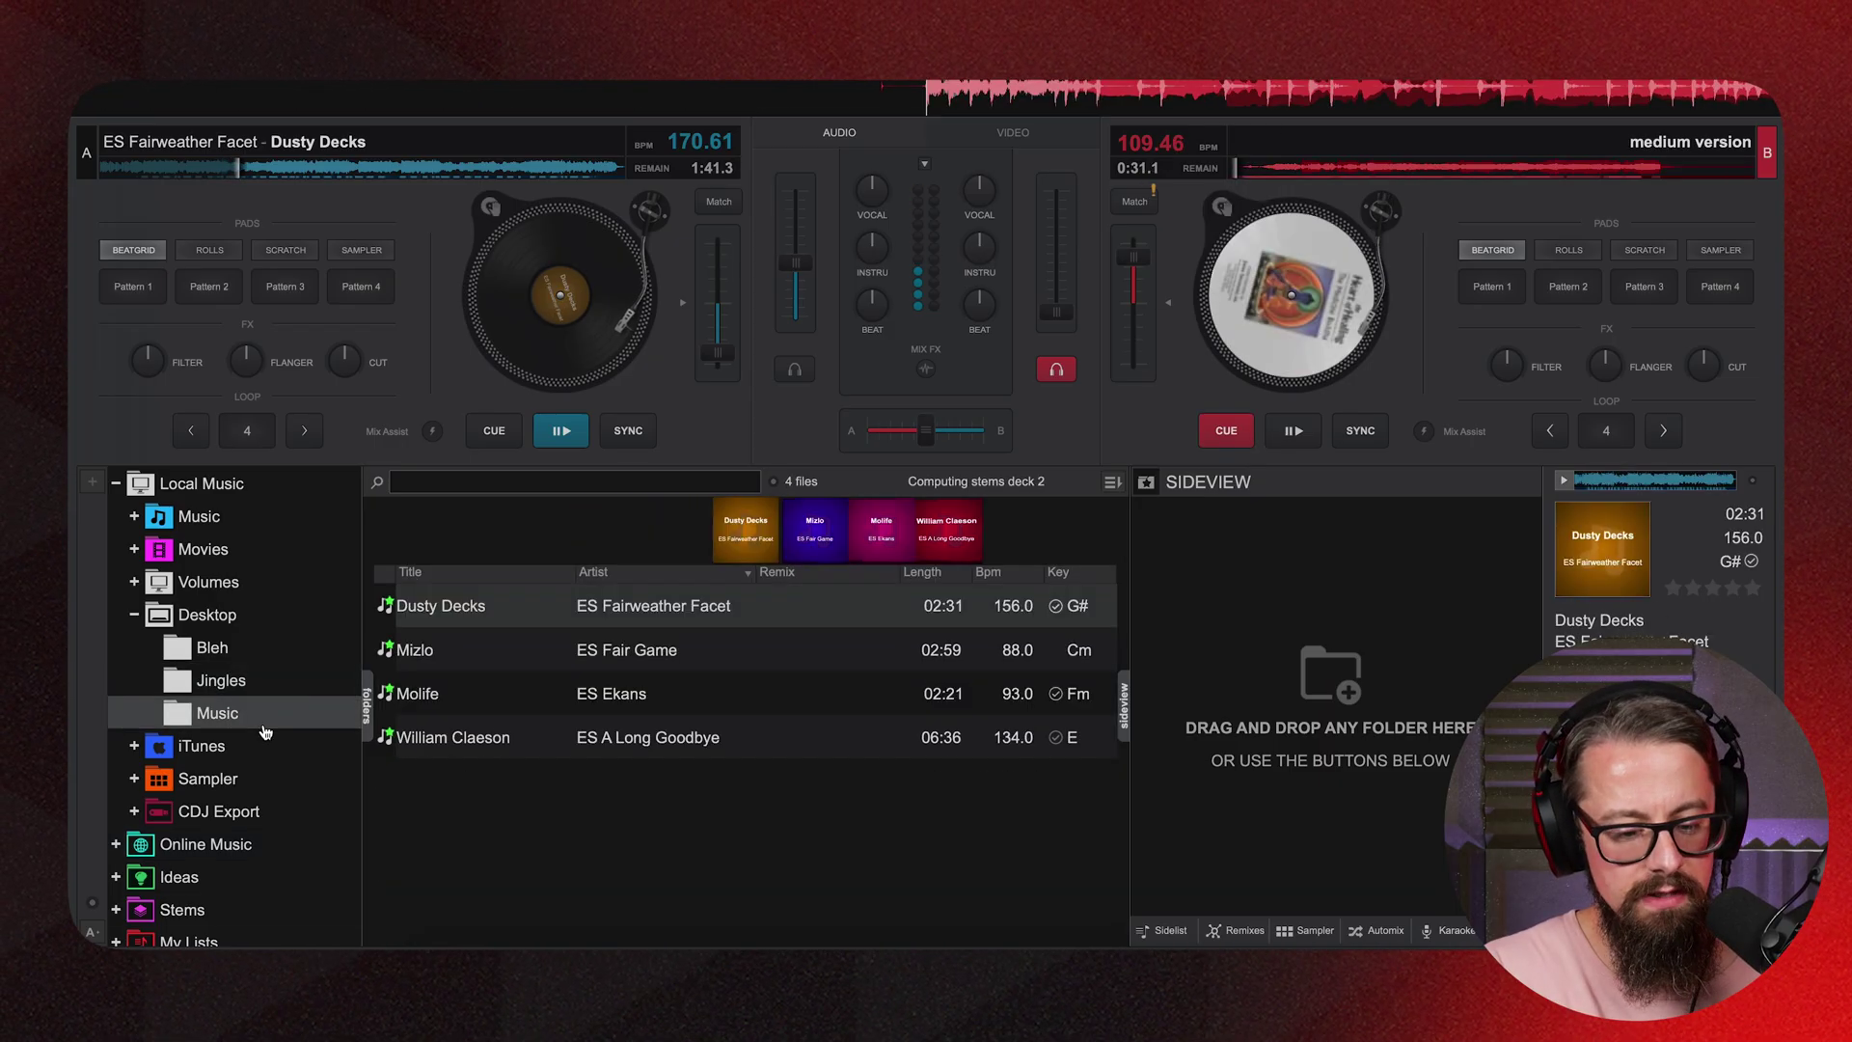
click(680, 694)
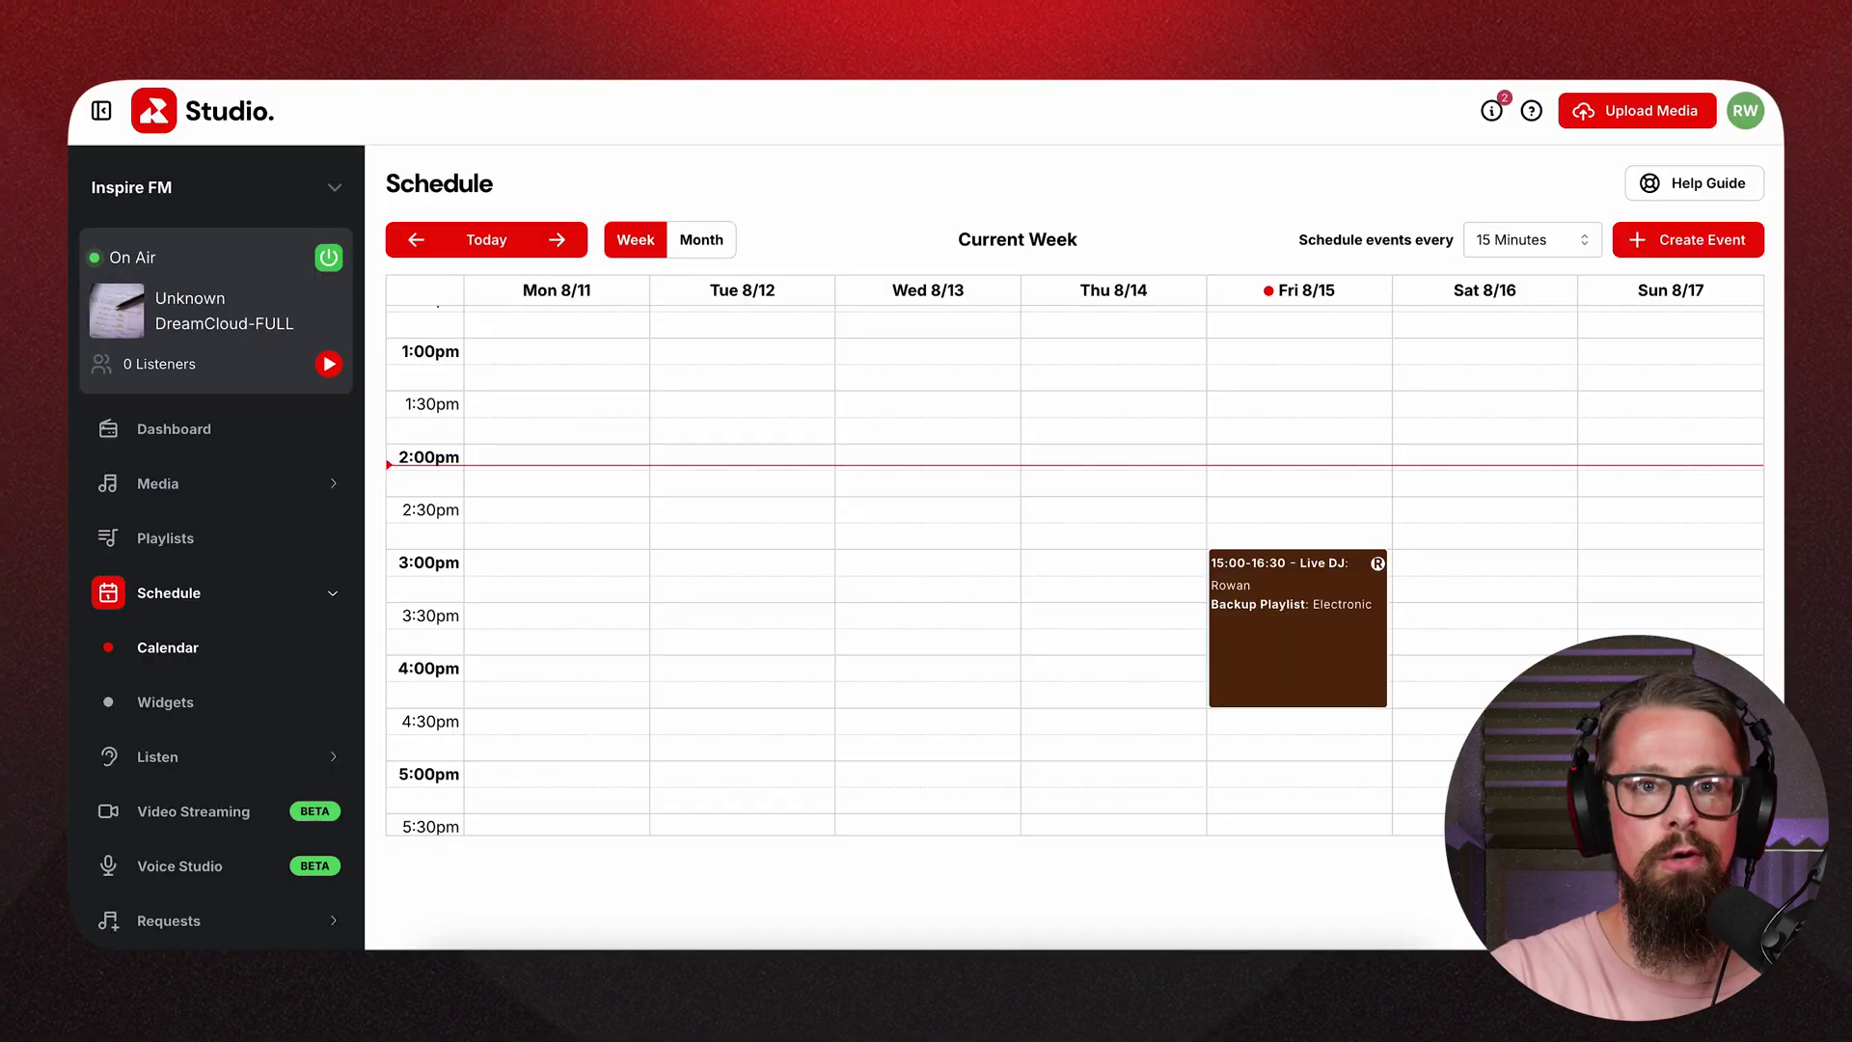
Go to the station's Listen Links and then the Web Players page.
click(155, 757)
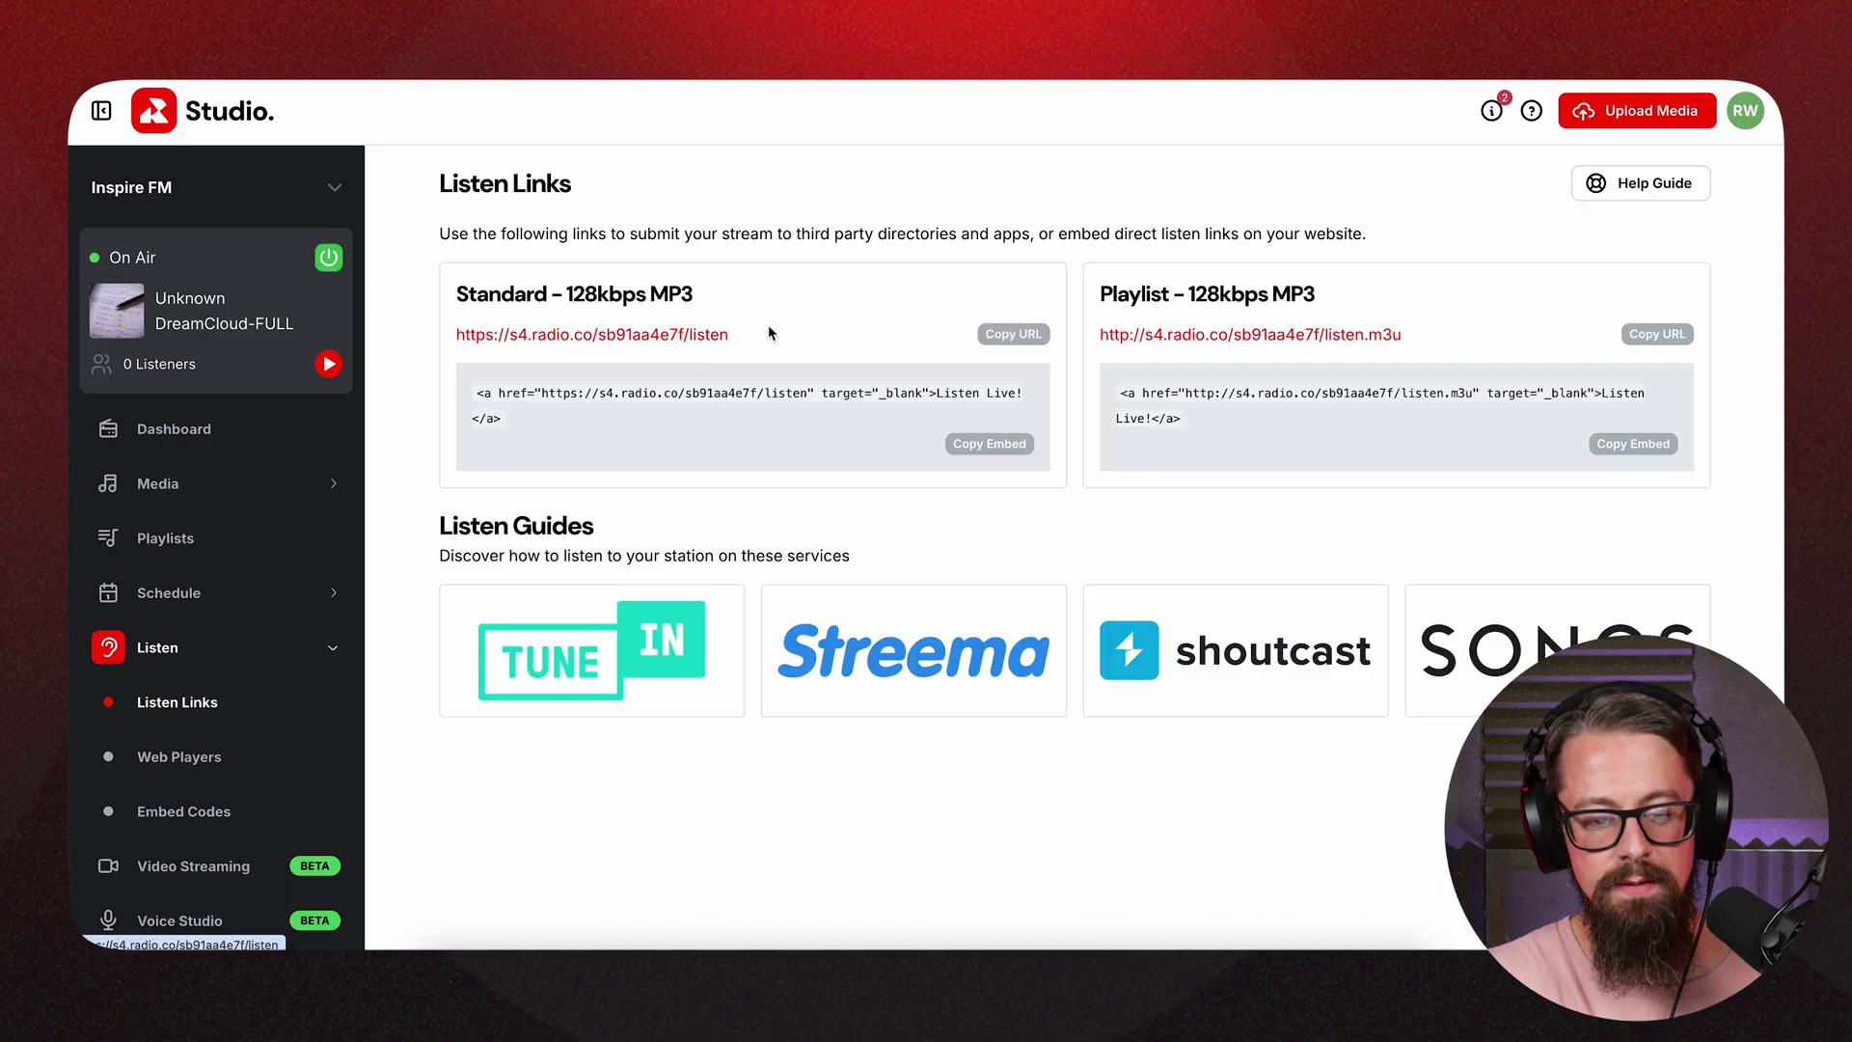
click(201, 760)
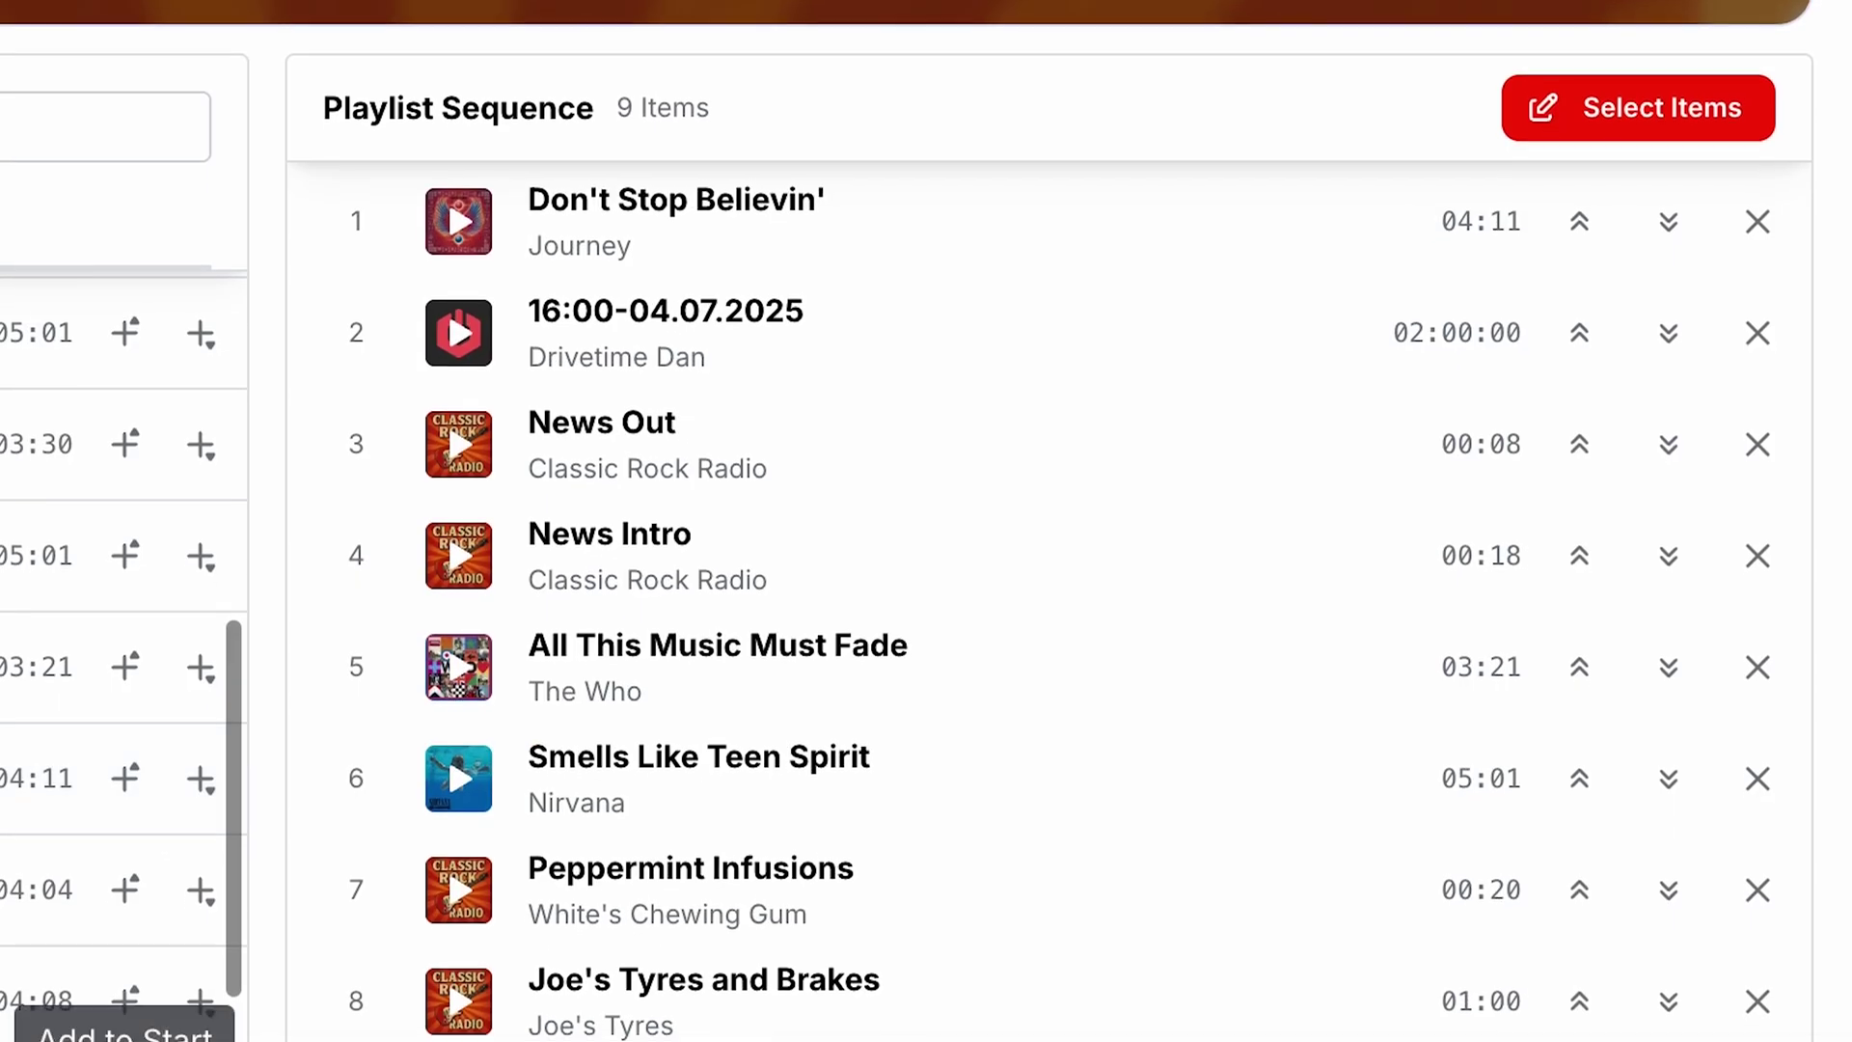
Add a track to the start of the playlist, then scroll back up.
click(126, 659)
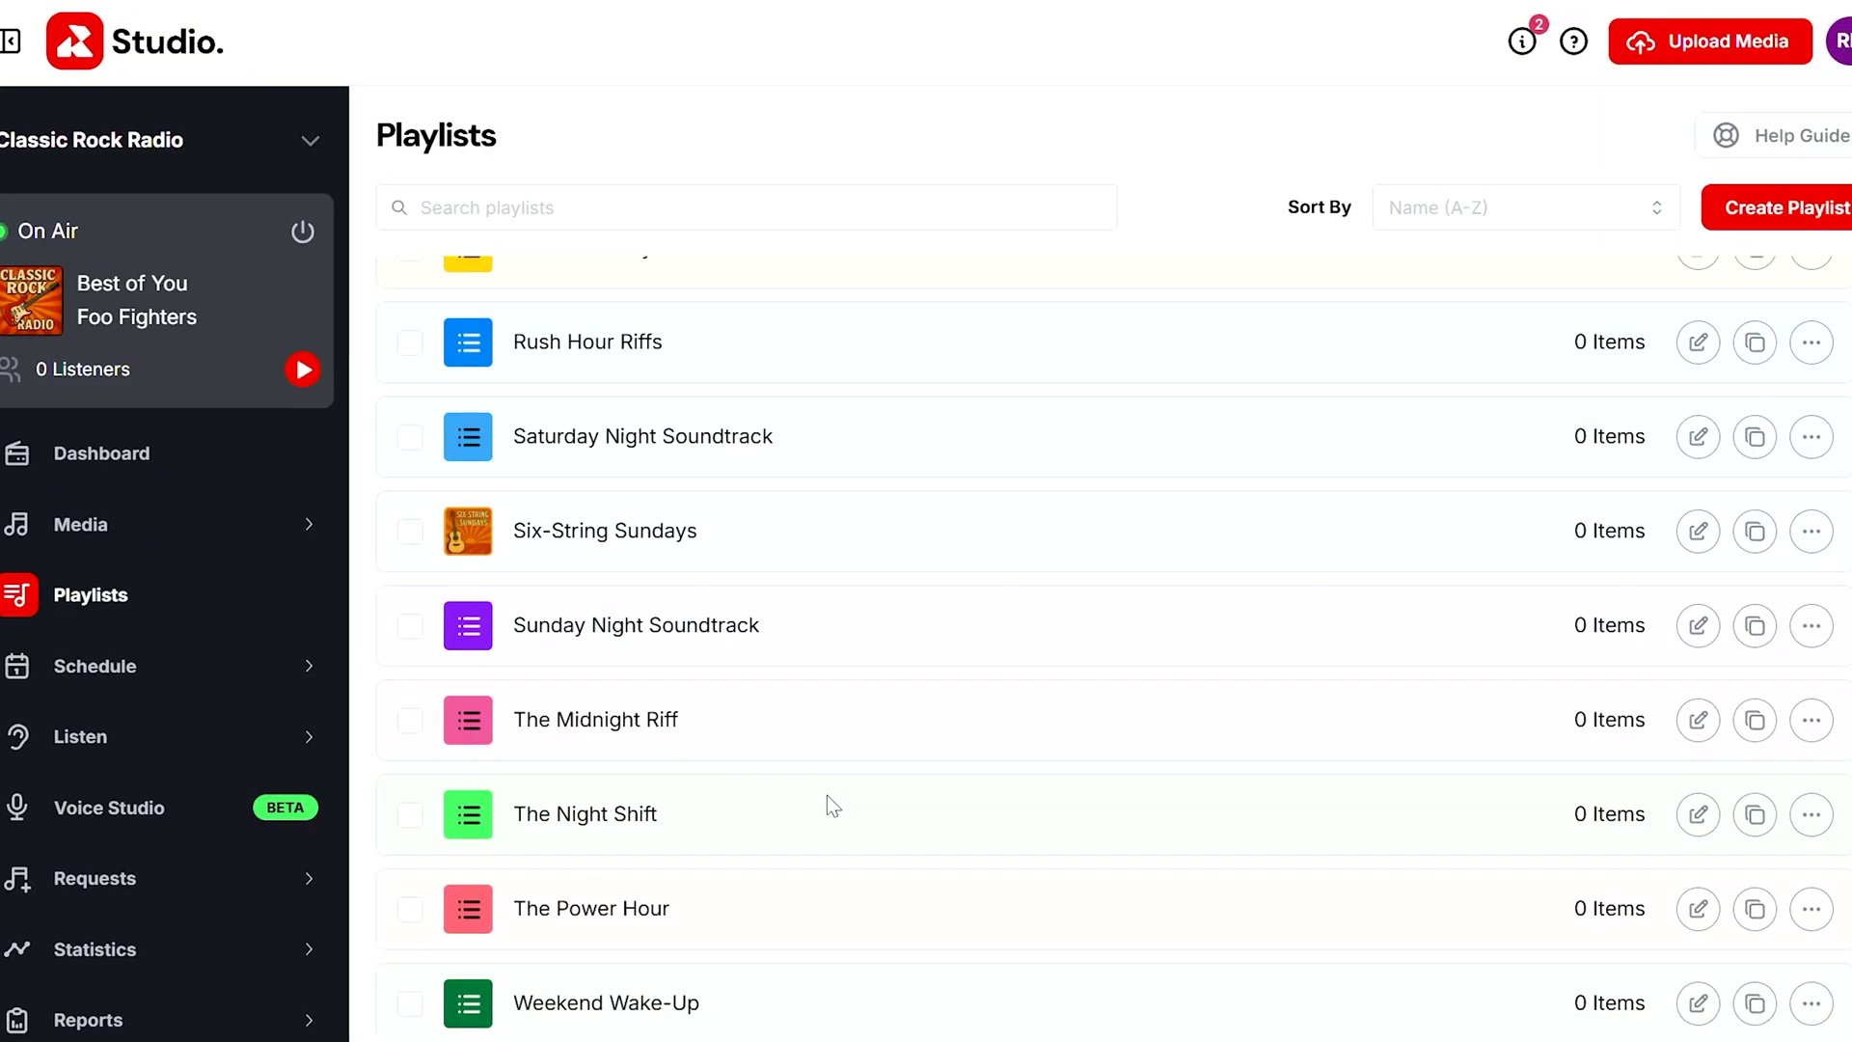
scroll(827, 802, up, 6)
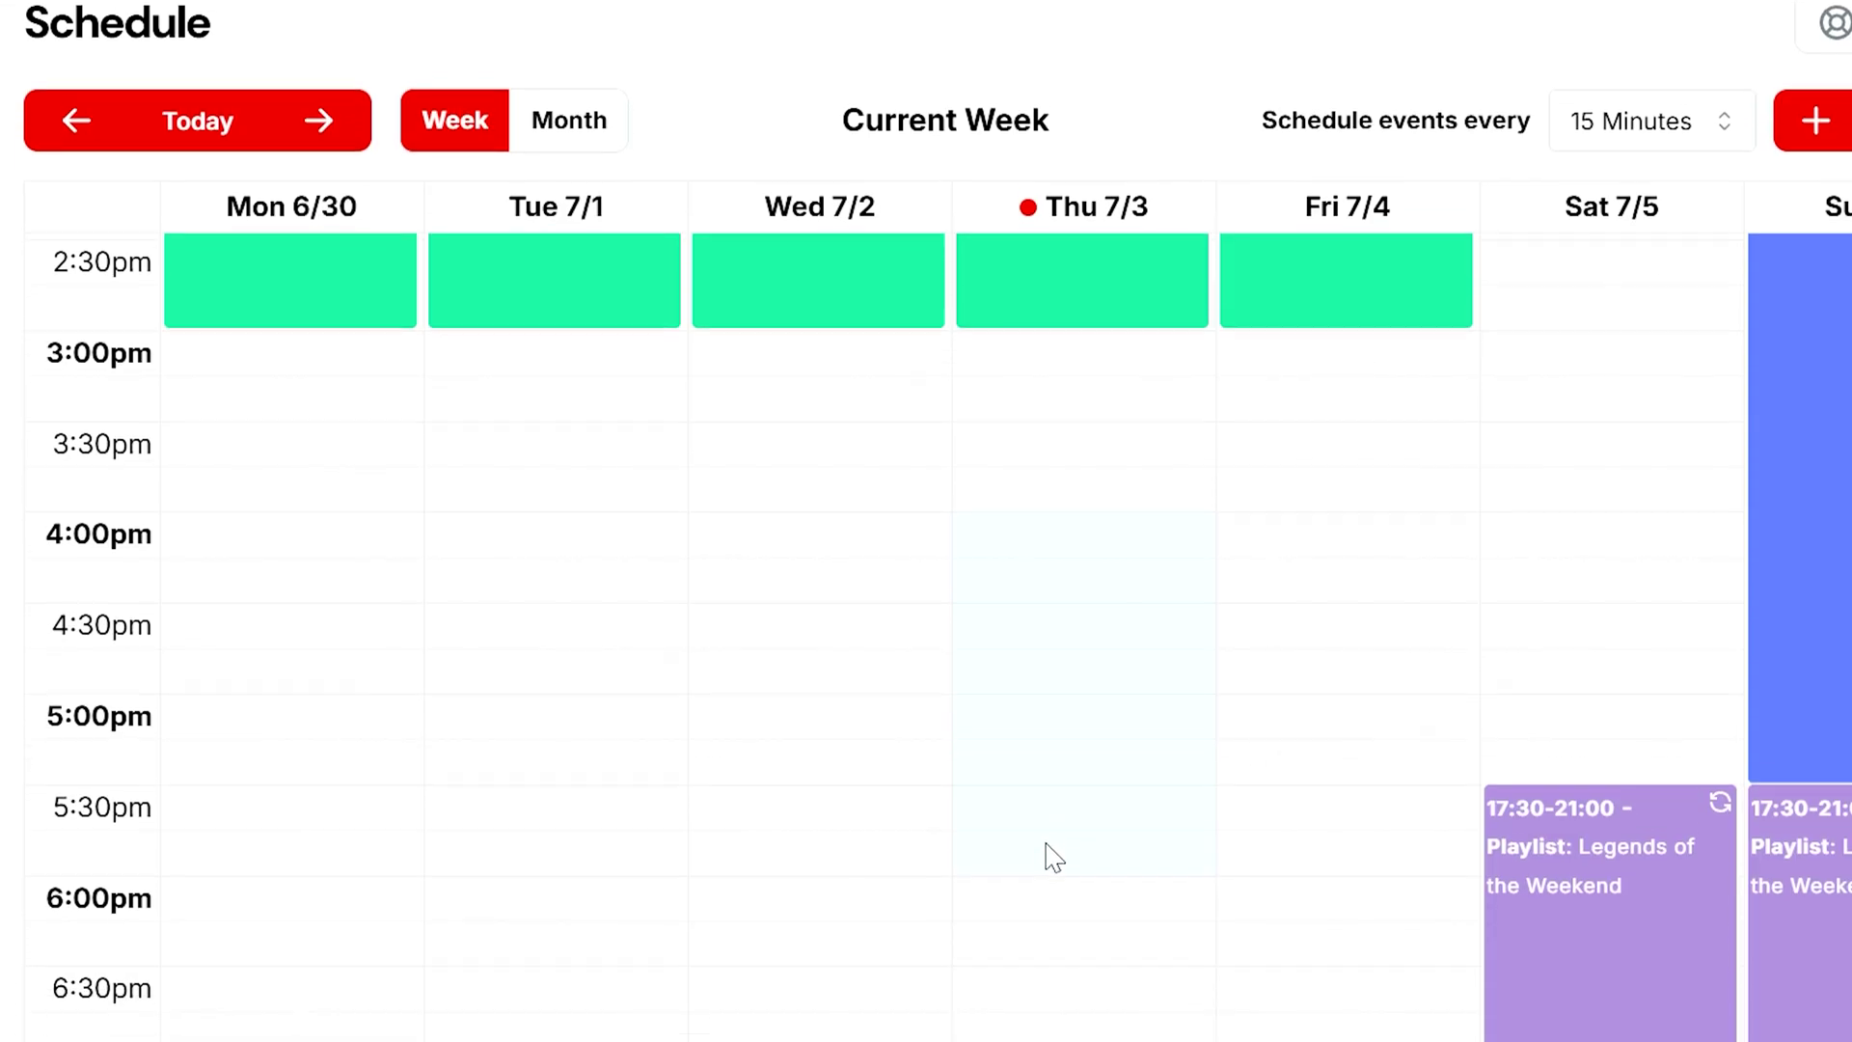